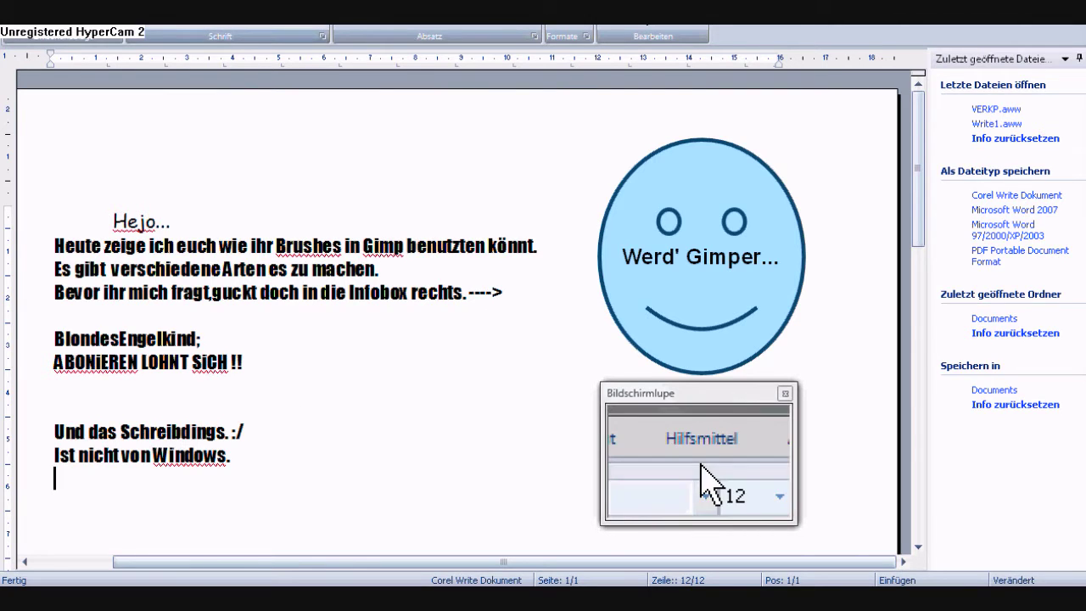
# Step: Switch from Corel Write to the deviantART browser window and move the magnifier lower
pyautogui.click(237, 15)
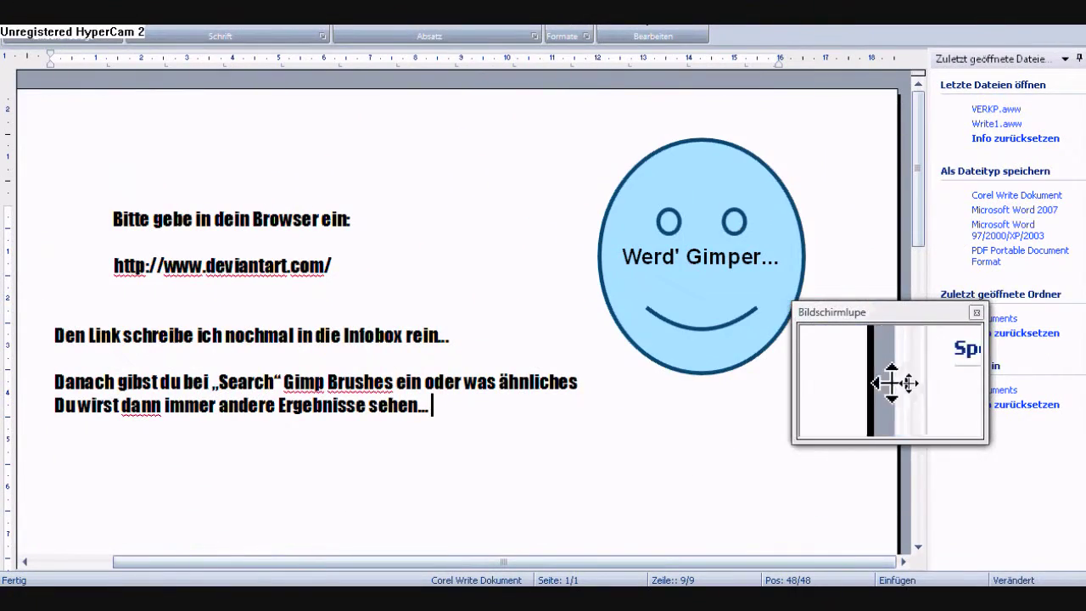
pyautogui.moveTo(890, 382); pyautogui.dragTo(872, 448)
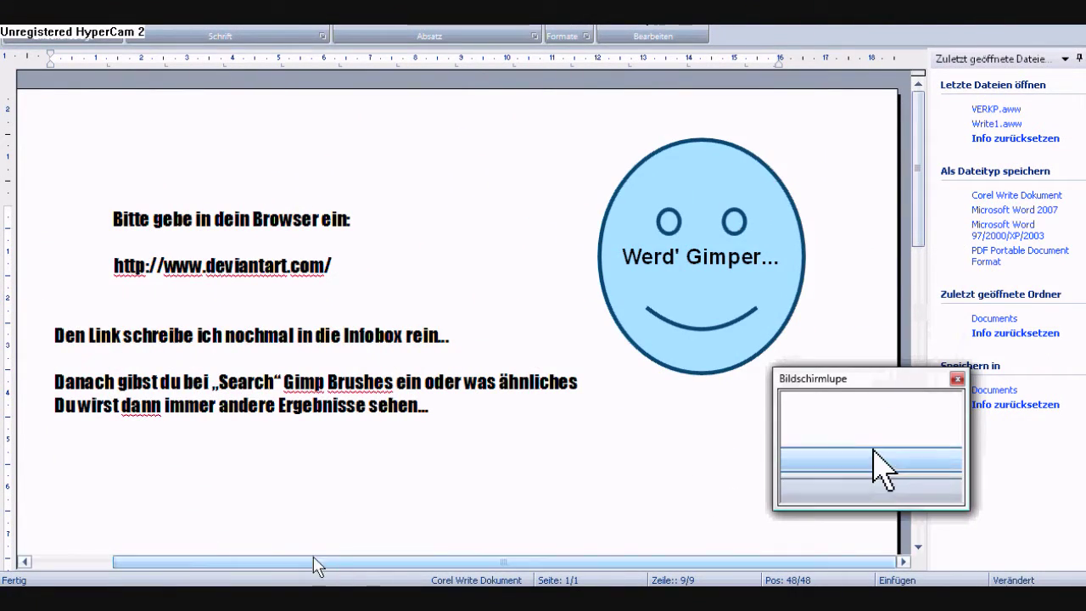
# Step: Search deviantART for 'Brushes Gimp', fixing the misspelled query word before running it
pyautogui.click(102, 598)
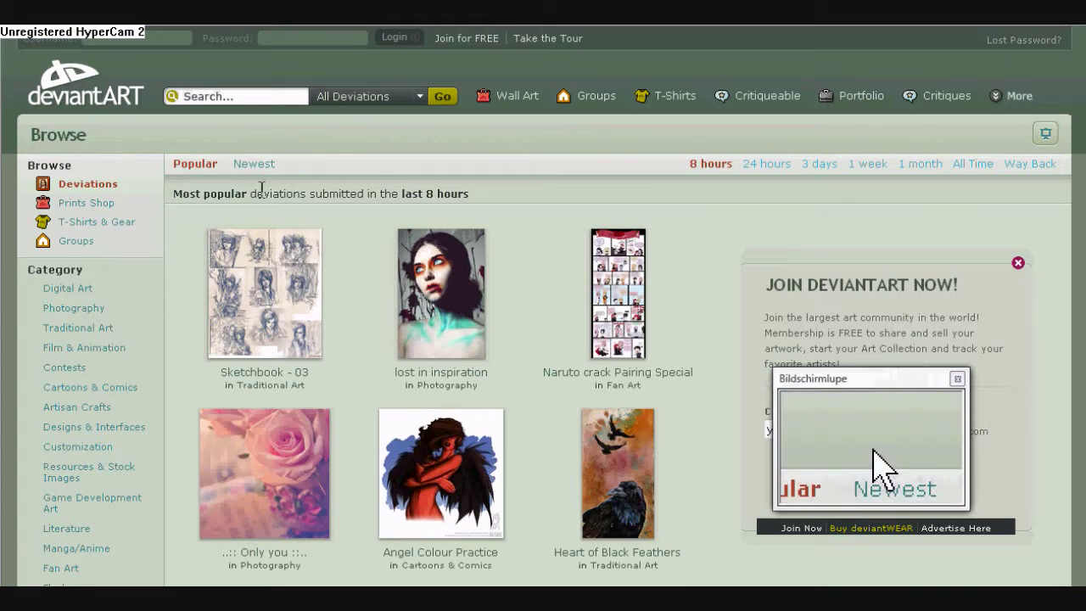
pyautogui.click(234, 95)
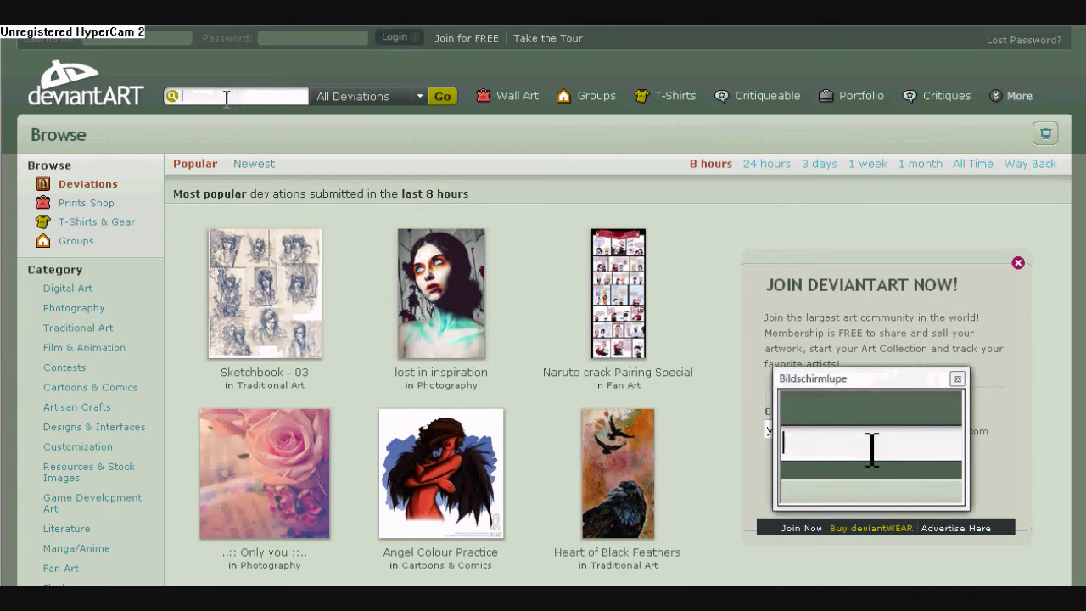
pyautogui.write('G')
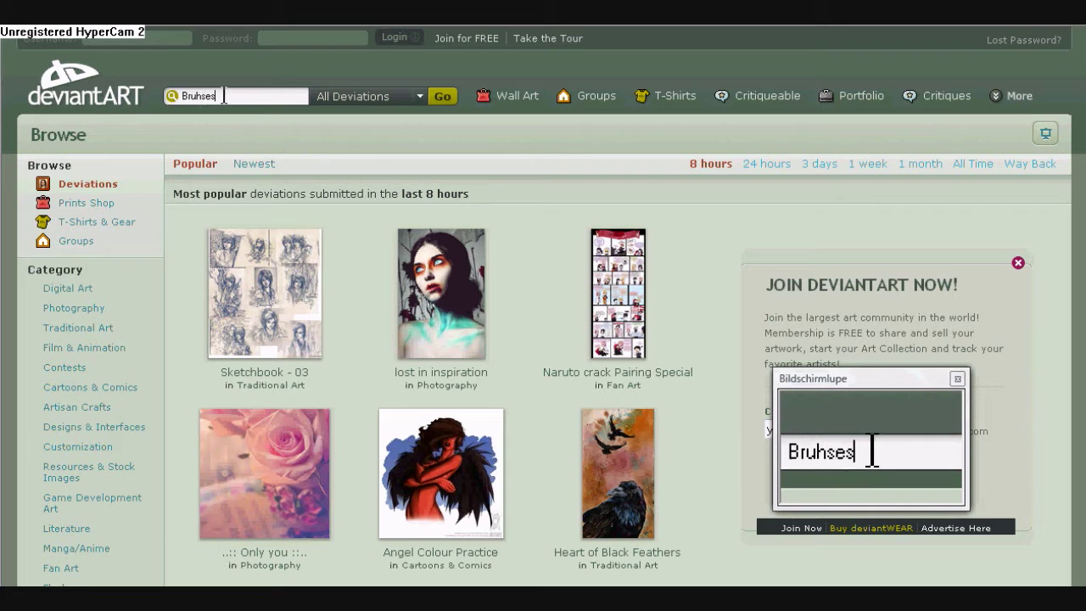
pyautogui.click(198, 96)
pyautogui.write('s')
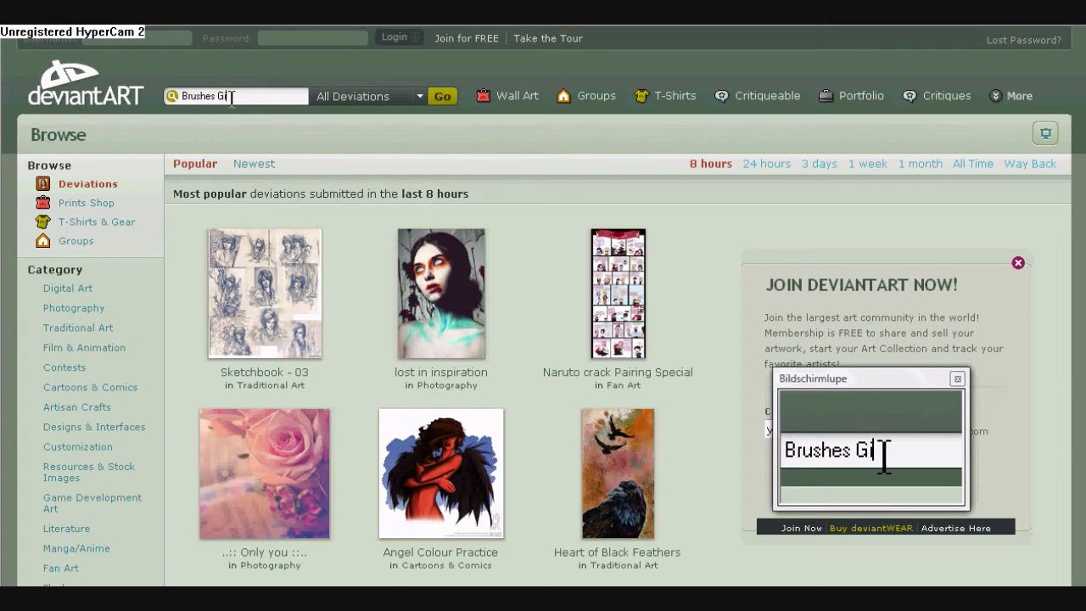
pyautogui.press('Return')
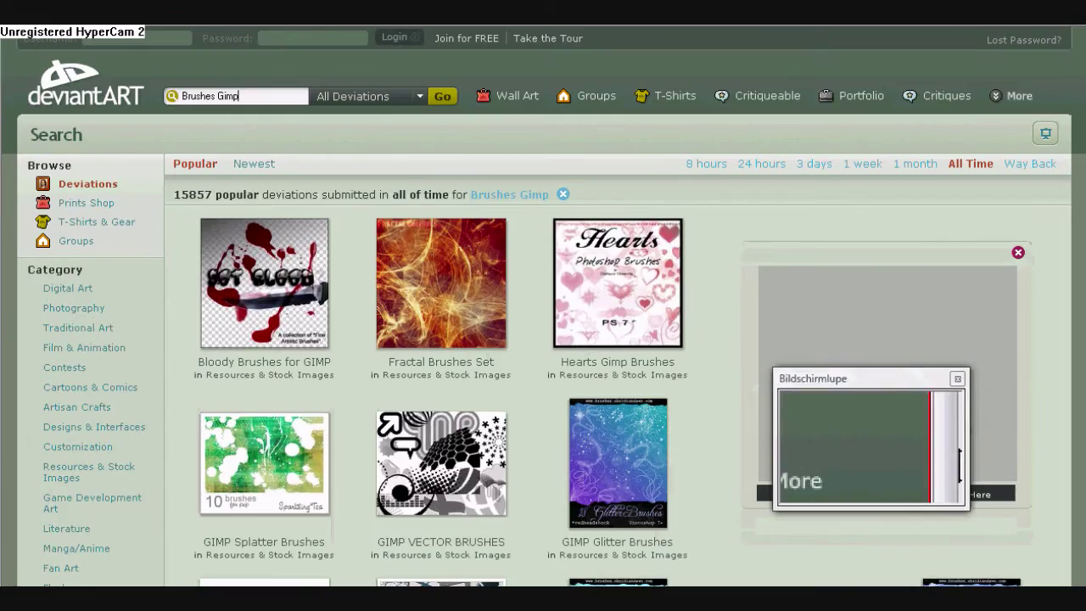
# Step: Scroll through the 'Brushes Gimp' results showing Splatter, Water and Kanji brush sets
pyautogui.scroll(-3, 594, 339)
pyautogui.scroll(-3, 594, 340)
pyautogui.scroll(-3, 593, 340)
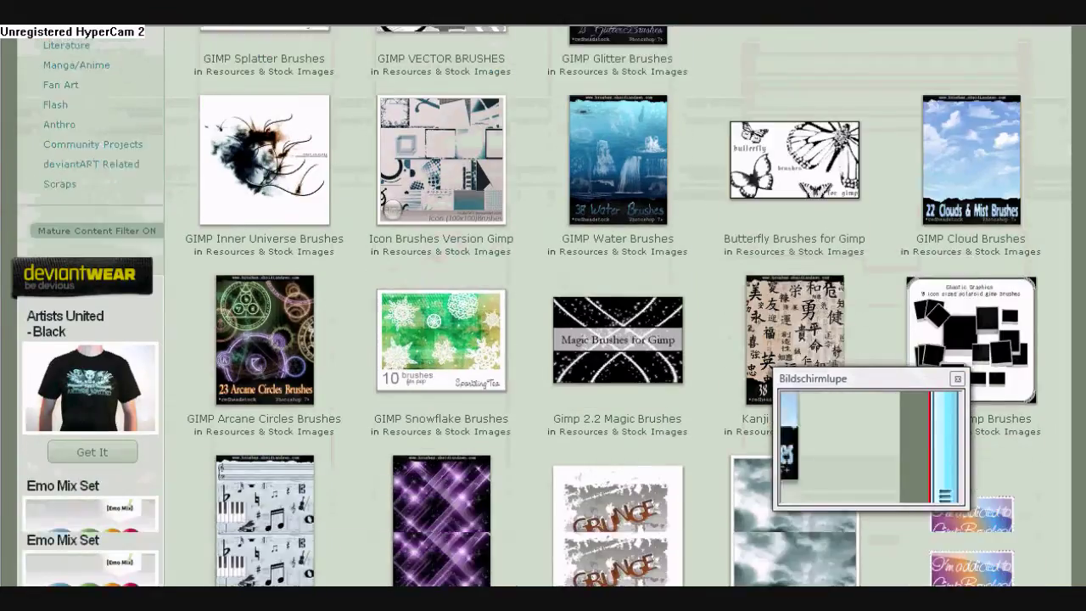
pyautogui.scroll(-5, 594, 339)
pyautogui.scroll(2, 594, 340)
pyautogui.scroll(-1, 950, 462)
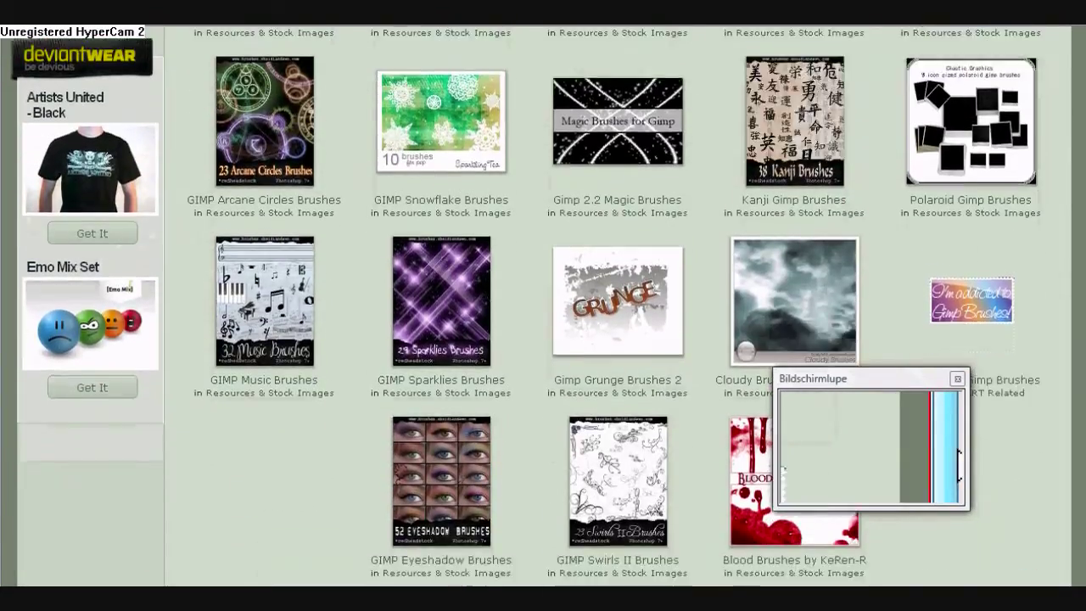
pyautogui.scroll(2, 949, 462)
pyautogui.scroll(1, 1082, 133)
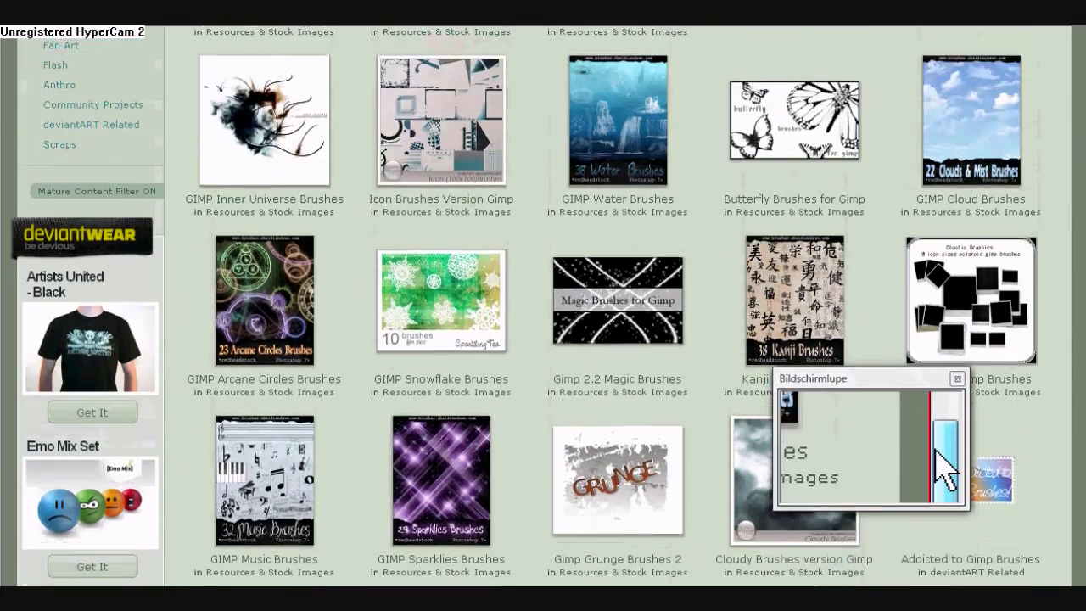
pyautogui.scroll(4, 1081, 133)
pyautogui.scroll(1, 1082, 133)
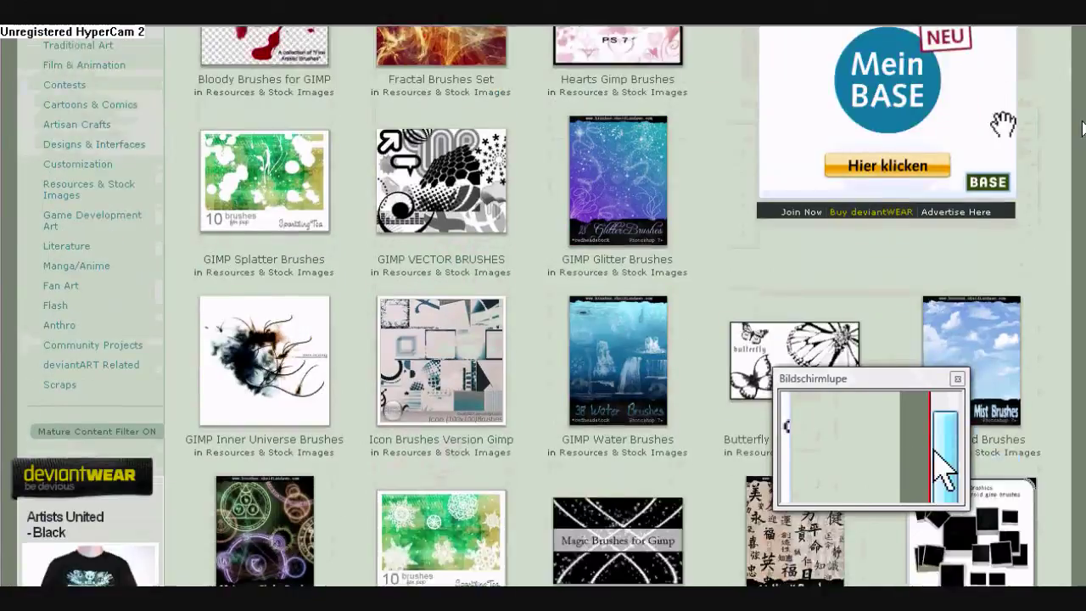
pyautogui.scroll(-5, 1082, 134)
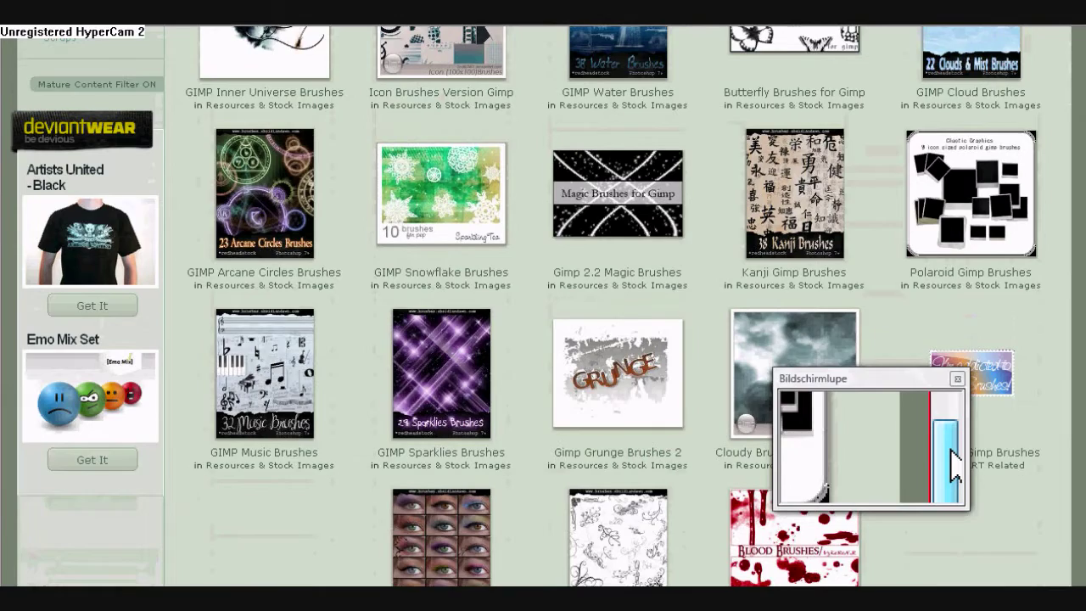
pyautogui.scroll(2, 949, 462)
pyautogui.scroll(1, 950, 462)
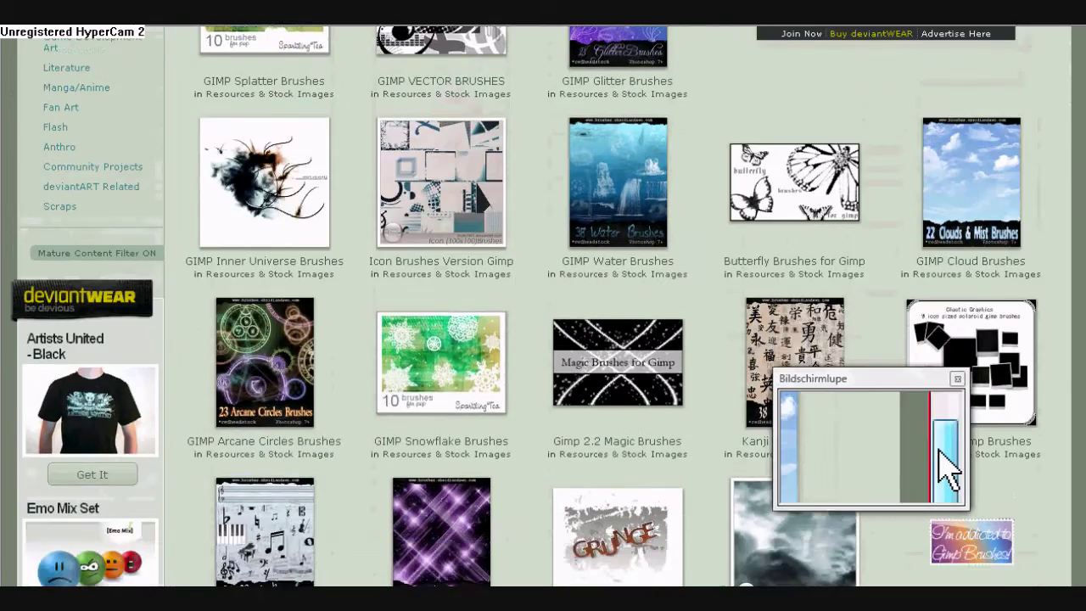
pyautogui.scroll(-2, 950, 462)
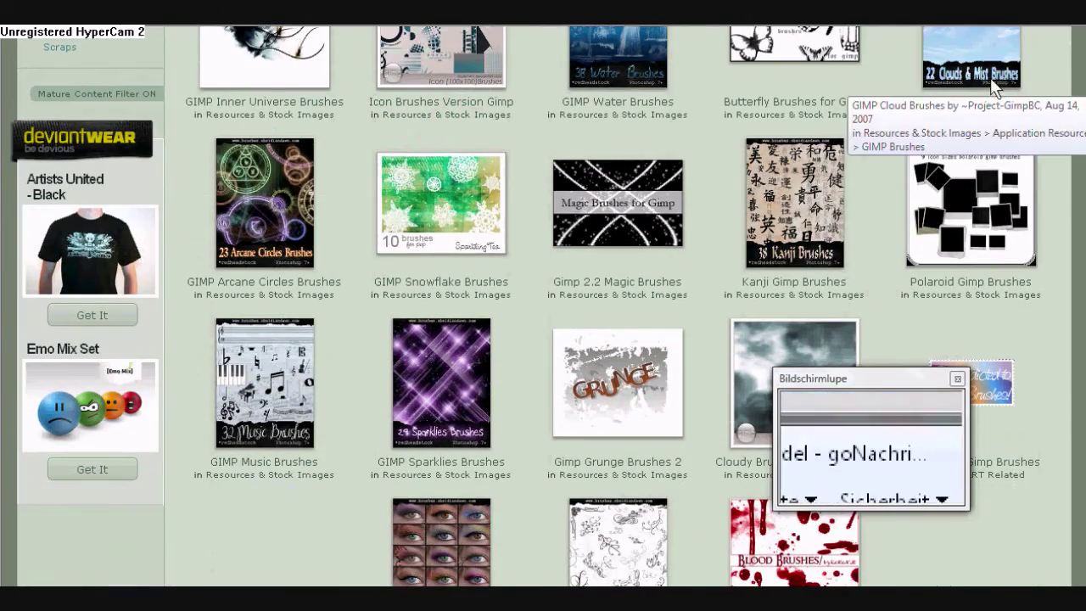
# Step: Open the GIMP Cloud Brushes deviation by Project-GimpBC and scroll over its preview and details
pyautogui.click(636, 207)
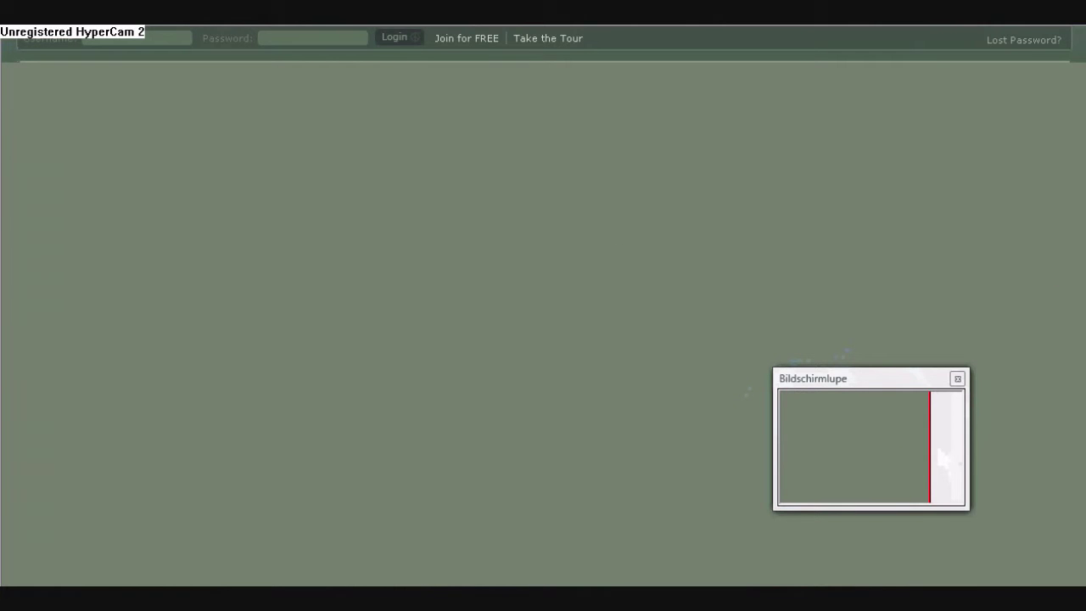
pyautogui.click(886, 437)
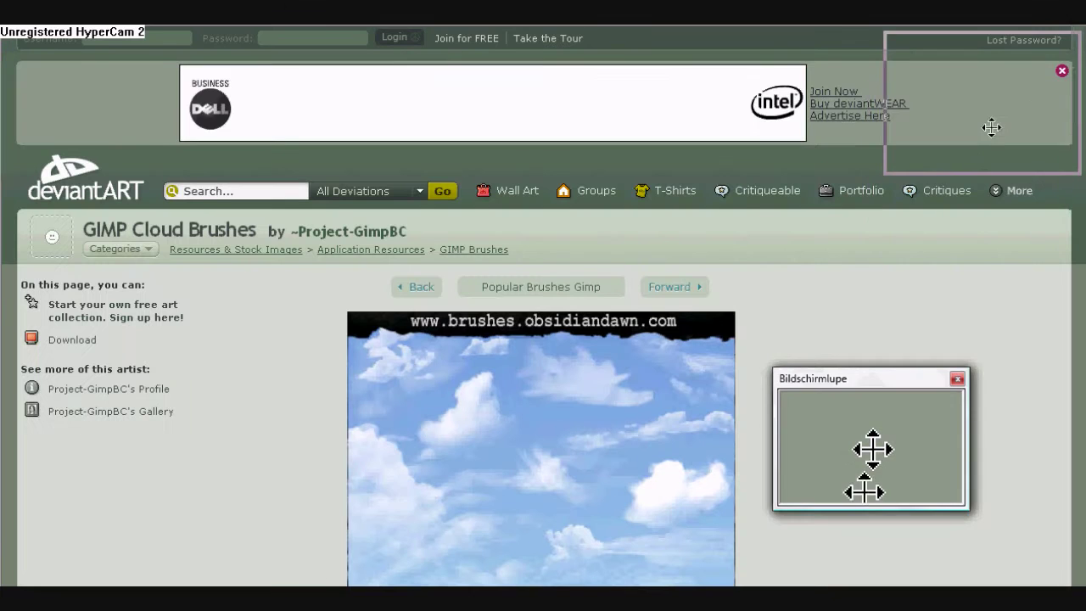
pyautogui.moveTo(980, 162); pyautogui.dragTo(992, 114)
pyautogui.scroll(-2, 1061, 136)
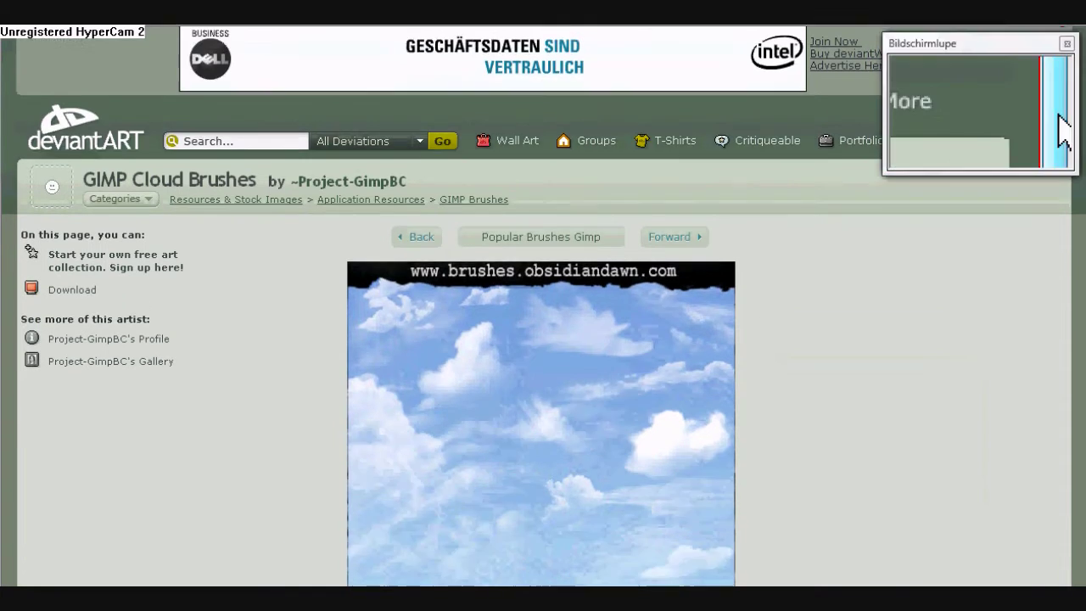
pyautogui.scroll(-5, 1060, 136)
pyautogui.scroll(-5, 543, 305)
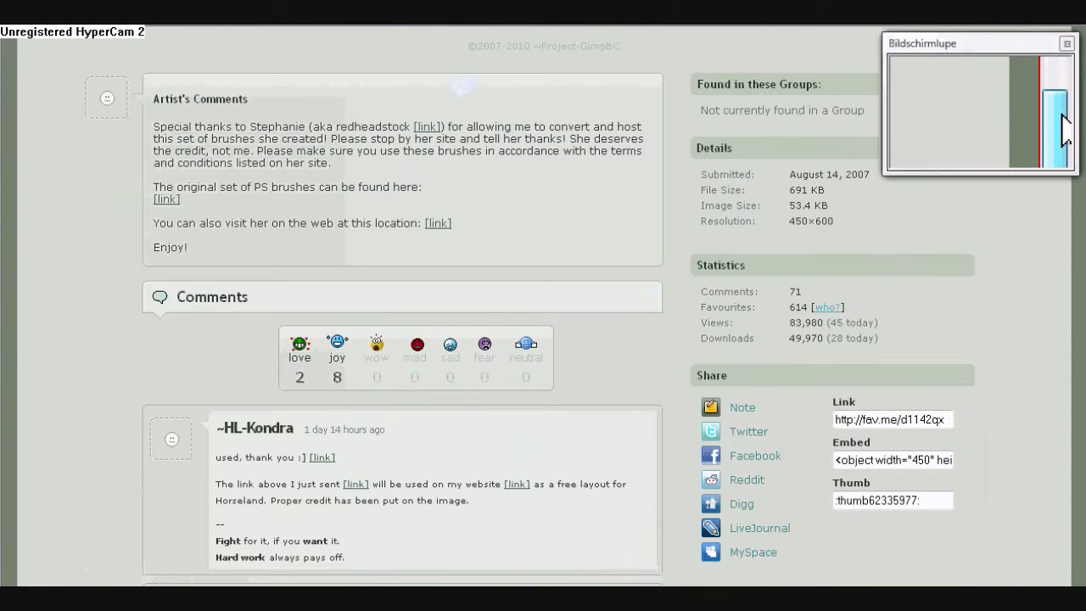
pyautogui.scroll(1, 542, 305)
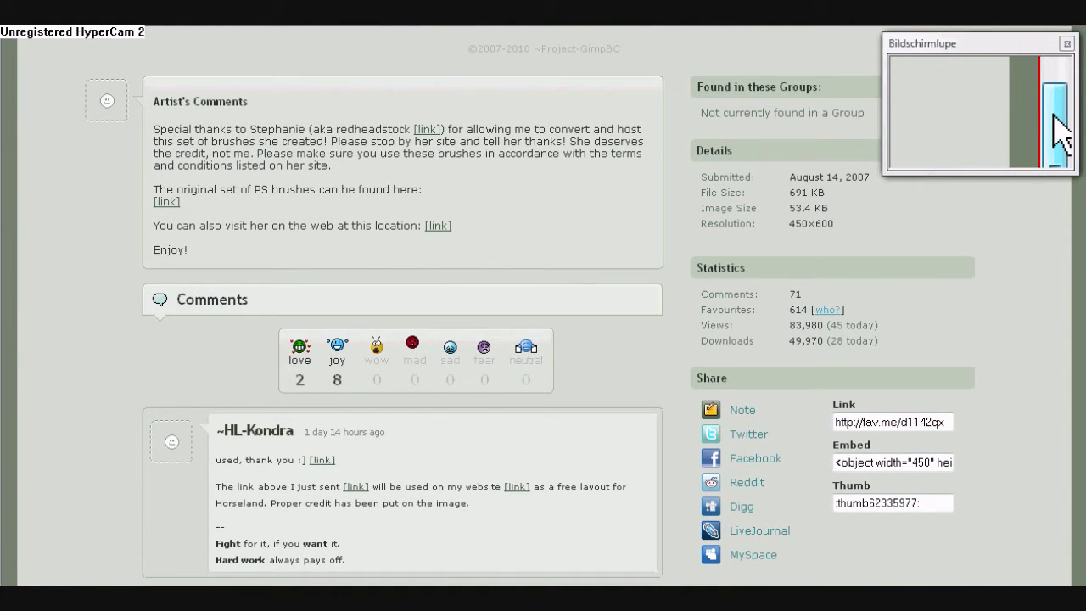
pyautogui.scroll(4, 543, 305)
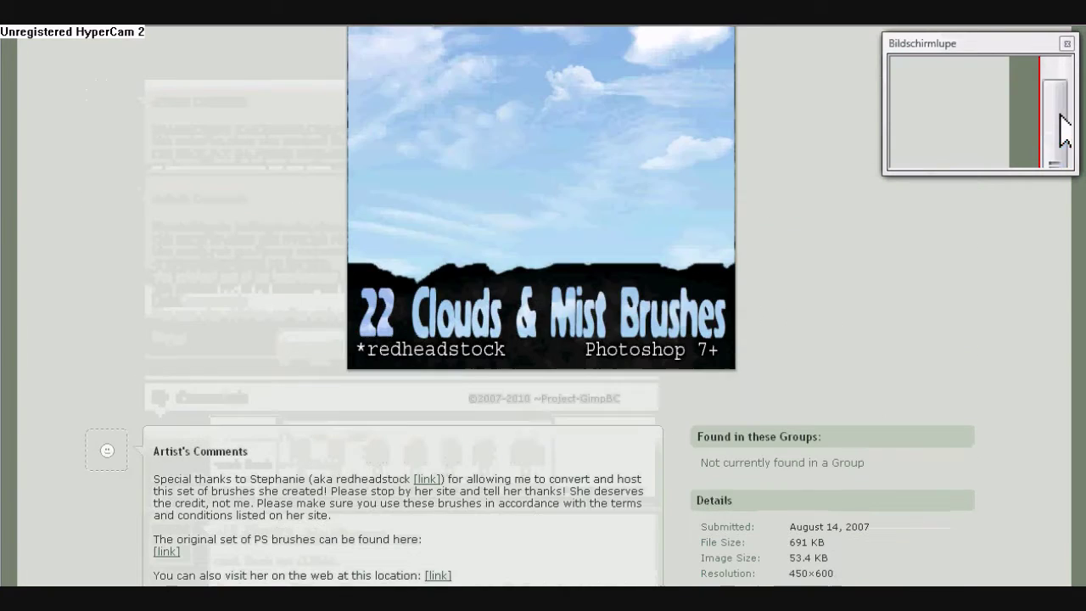
pyautogui.scroll(5, 543, 305)
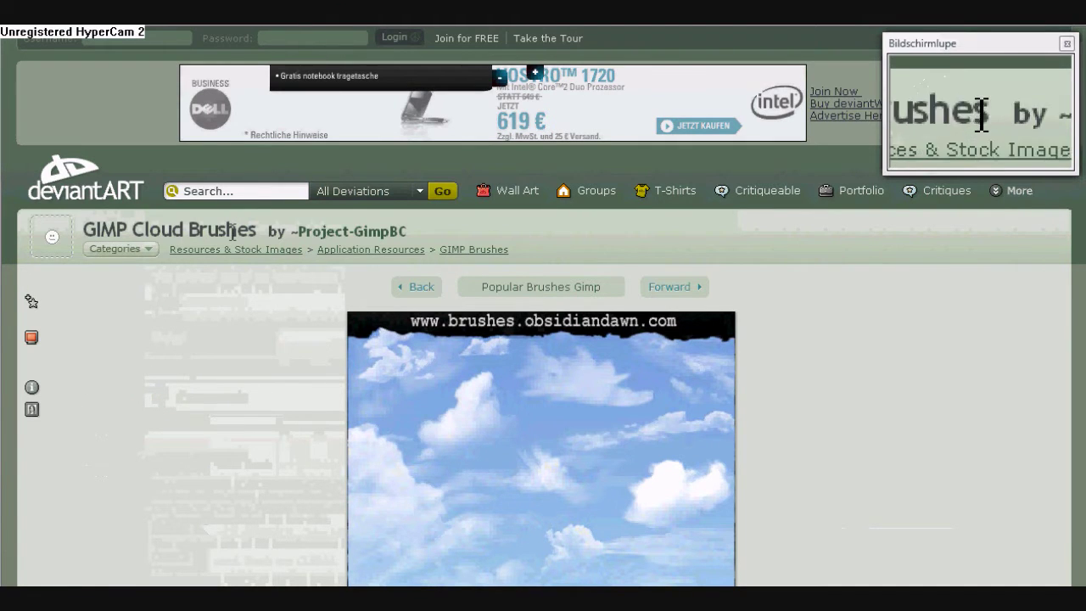
# Step: Download GIMP_Cloud_Brushes_by_Project_GimpBC.zip, allow it to open, and extract everything into Dokumente
pyautogui.click(45, 341)
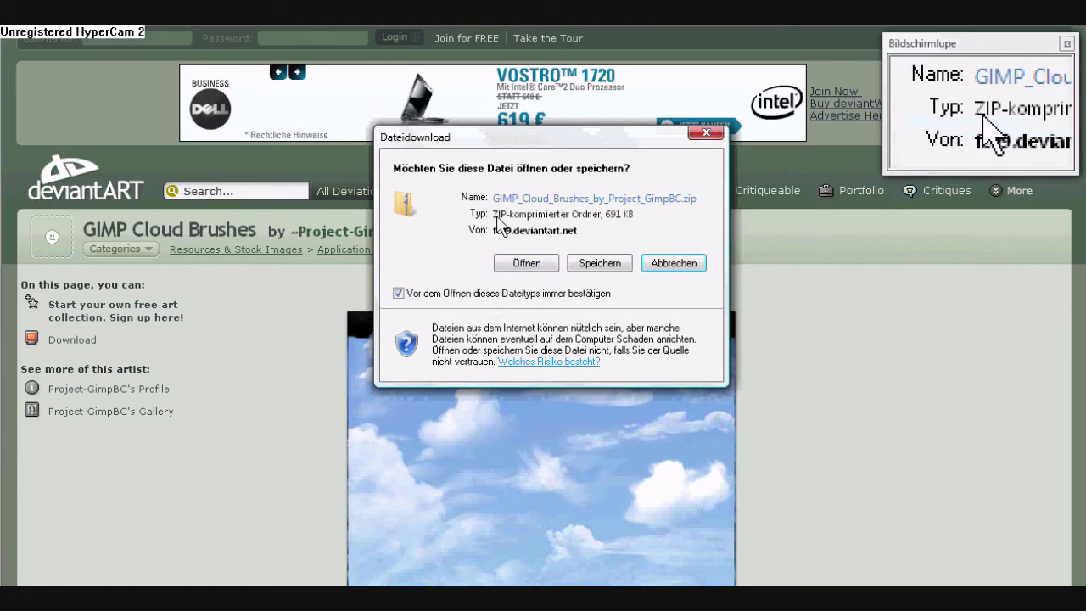
pyautogui.click(533, 263)
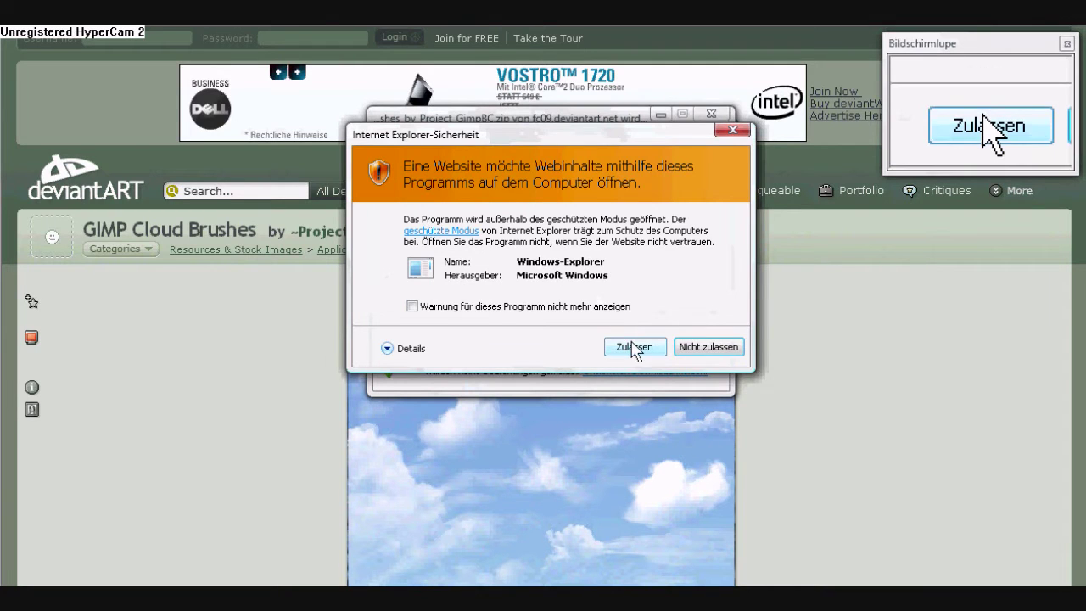
pyautogui.click(632, 348)
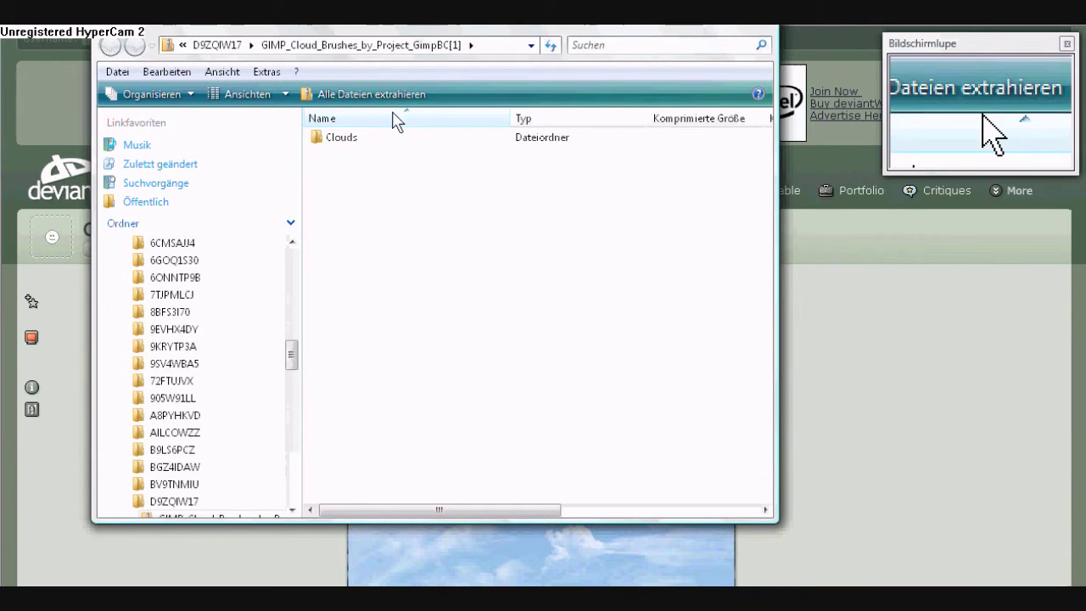
pyautogui.click(335, 92)
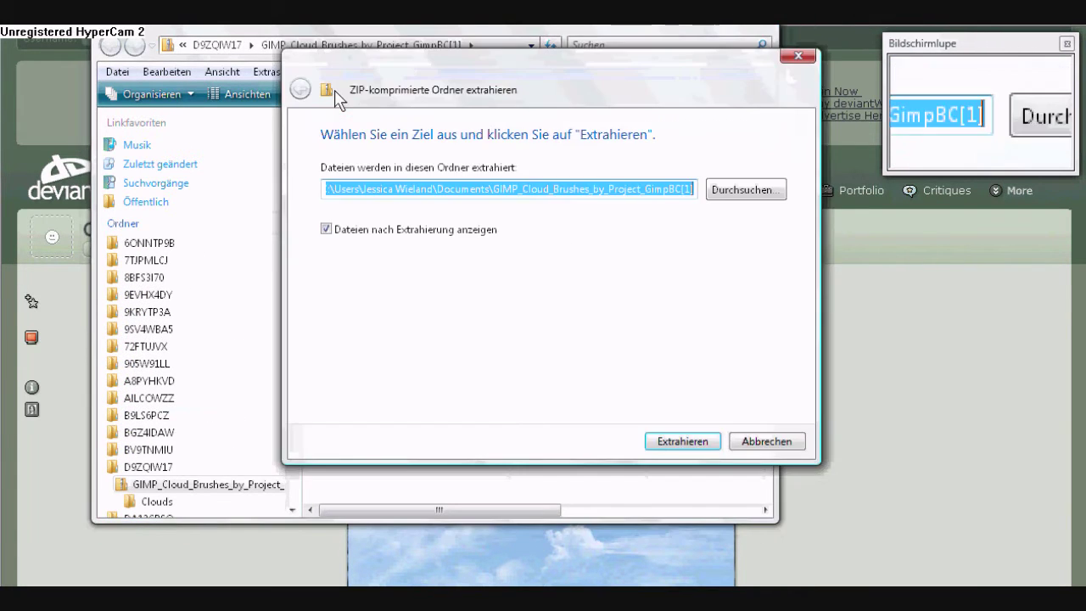
pyautogui.click(686, 450)
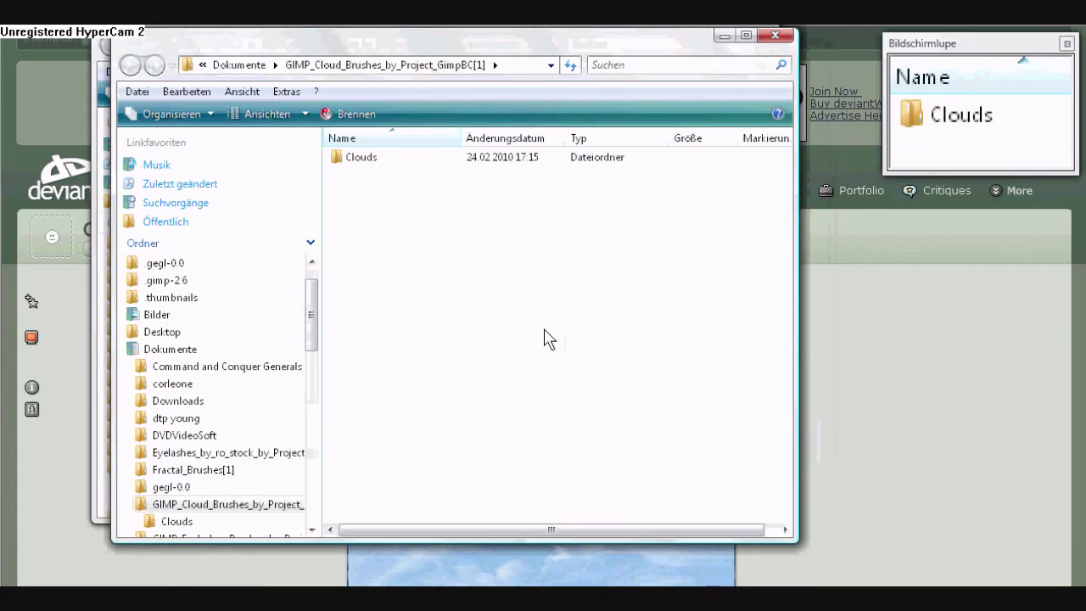
# Step: Drag the extracted Clouds folder into gimp-2.6's brushes folder and confirm the copy with Ja
pyautogui.click(194, 282)
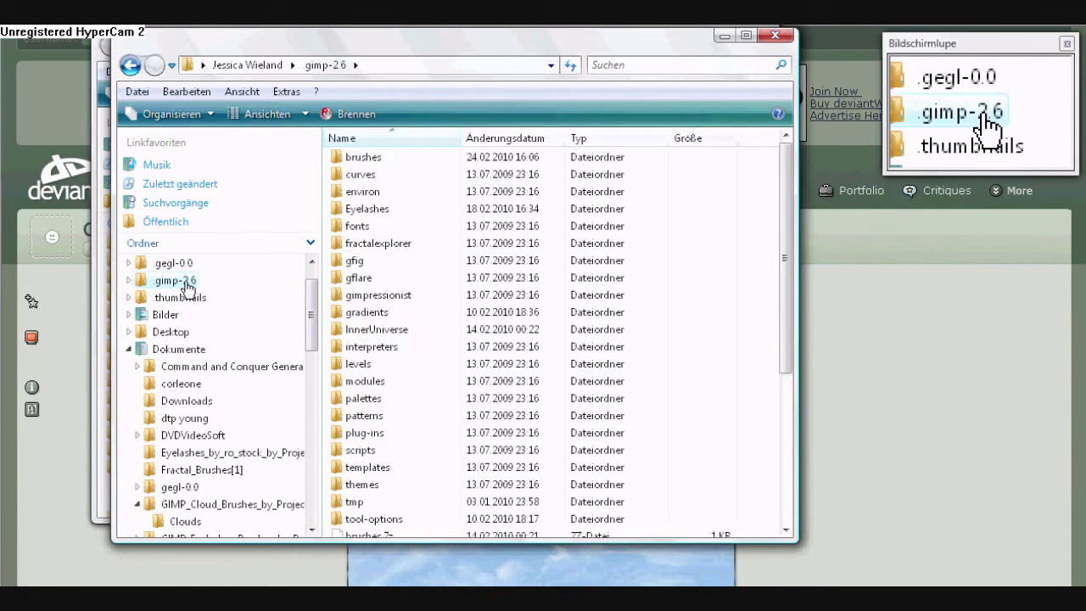
pyautogui.doubleClick(364, 159)
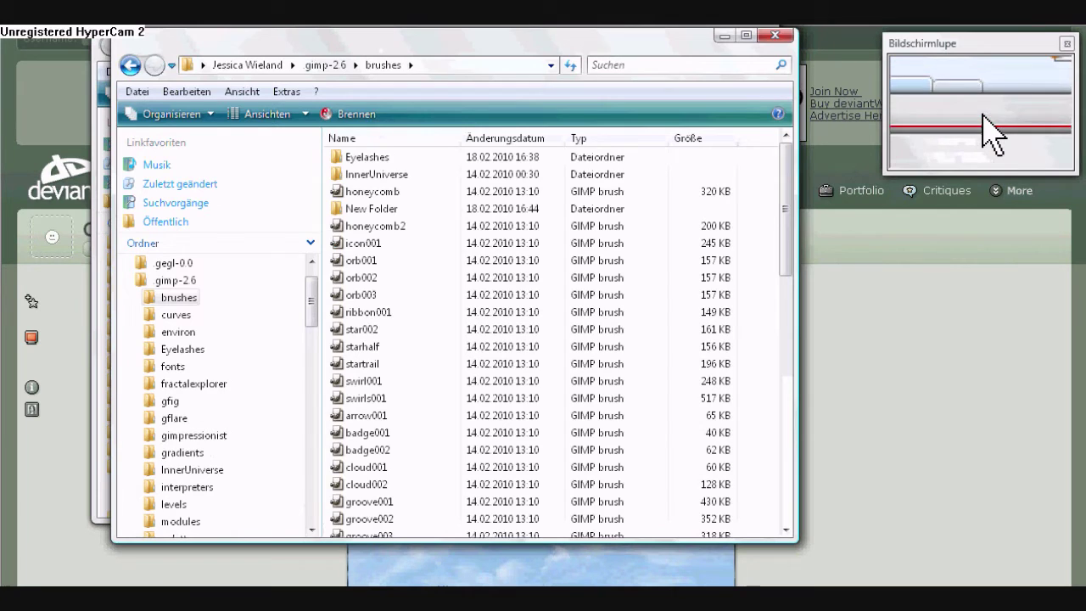
pyautogui.hotkey('alt', 'Tab')
pyautogui.moveTo(385, 146); pyautogui.dragTo(458, 170)
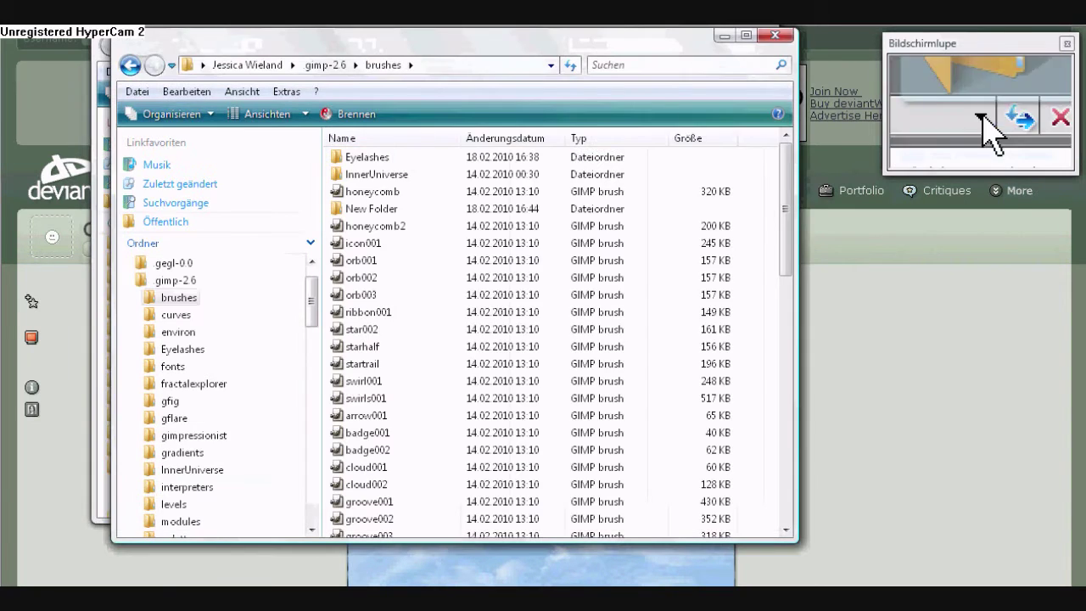
pyautogui.moveTo(703, 194); pyautogui.dragTo(699, 190)
pyautogui.click(586, 300)
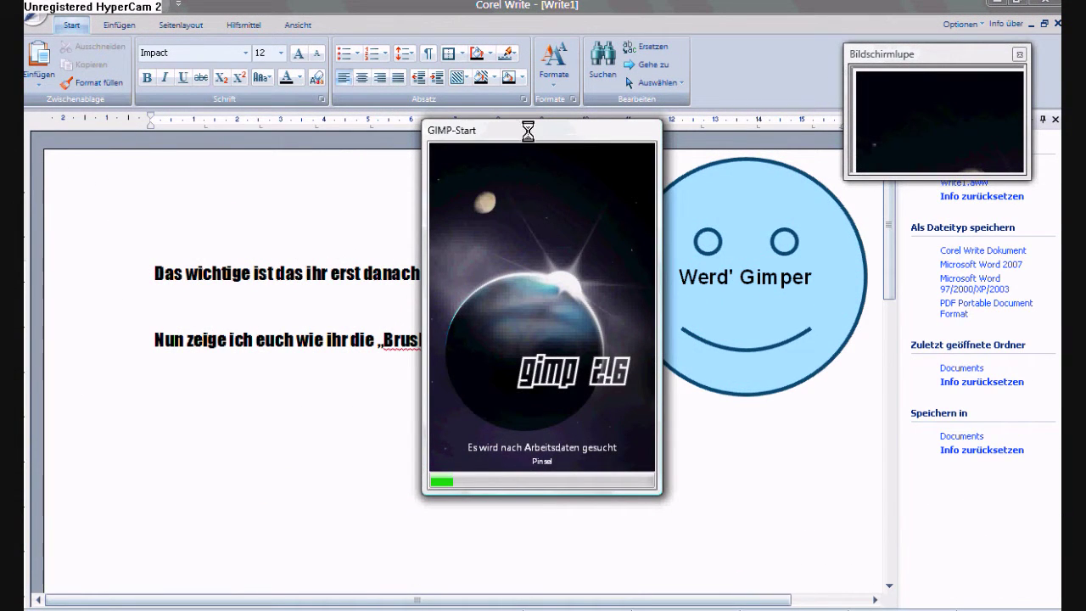
# Step: Once GIMP 2.6 has loaded, move the toolbox lower and open the Datei menu
pyautogui.click(504, 10)
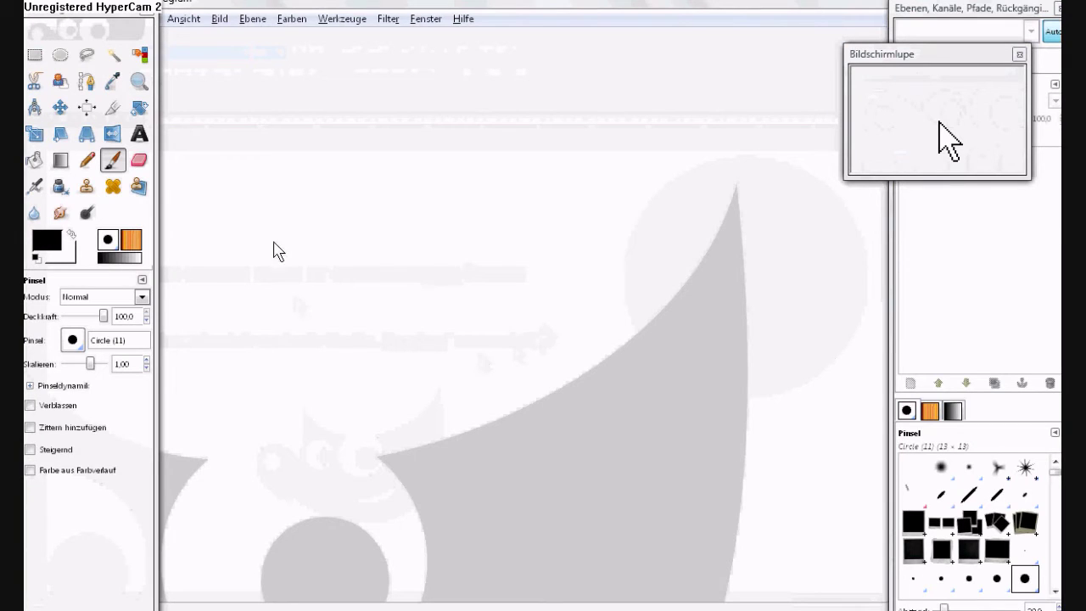
pyautogui.moveTo(110, 15); pyautogui.dragTo(118, 57)
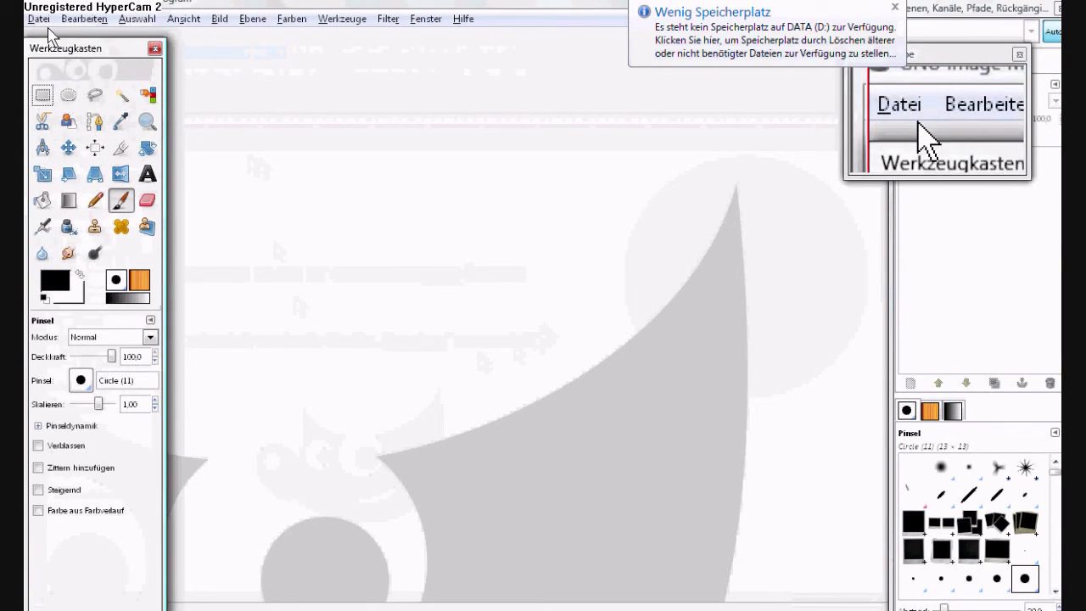
pyautogui.click(39, 21)
# Step: Create a new 640 × 400 image and select the Clouds_11 brush at 0.90 scale
pyautogui.click(52, 39)
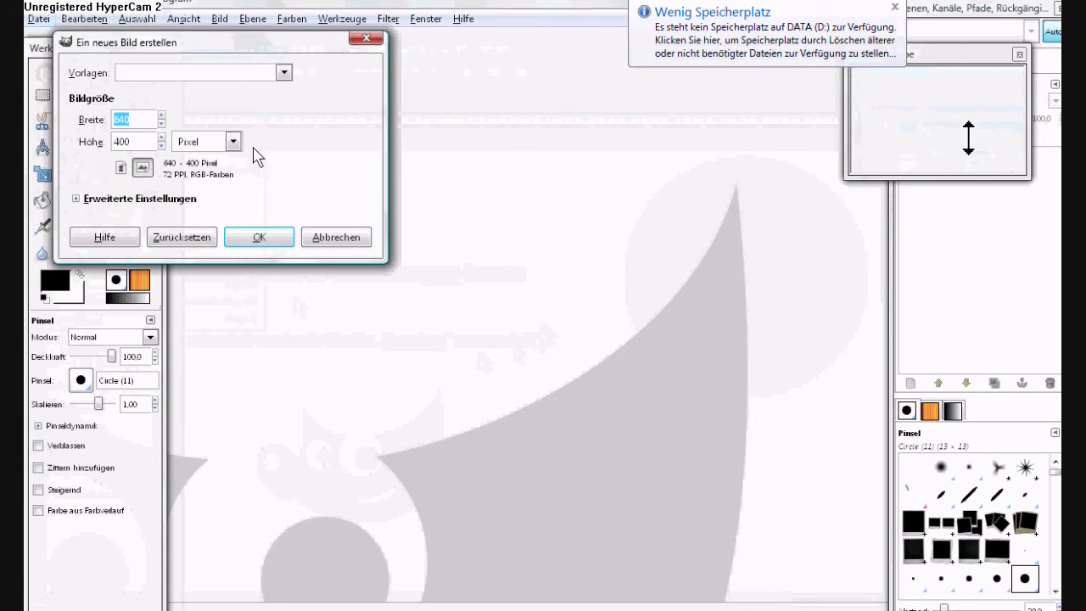
pyautogui.click(259, 240)
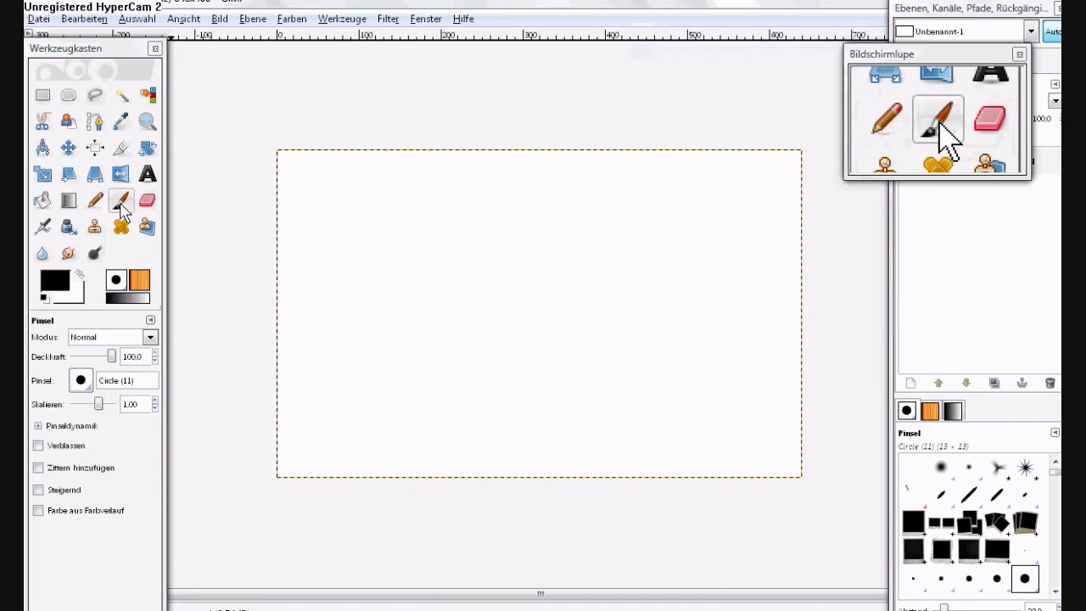
pyautogui.click(80, 380)
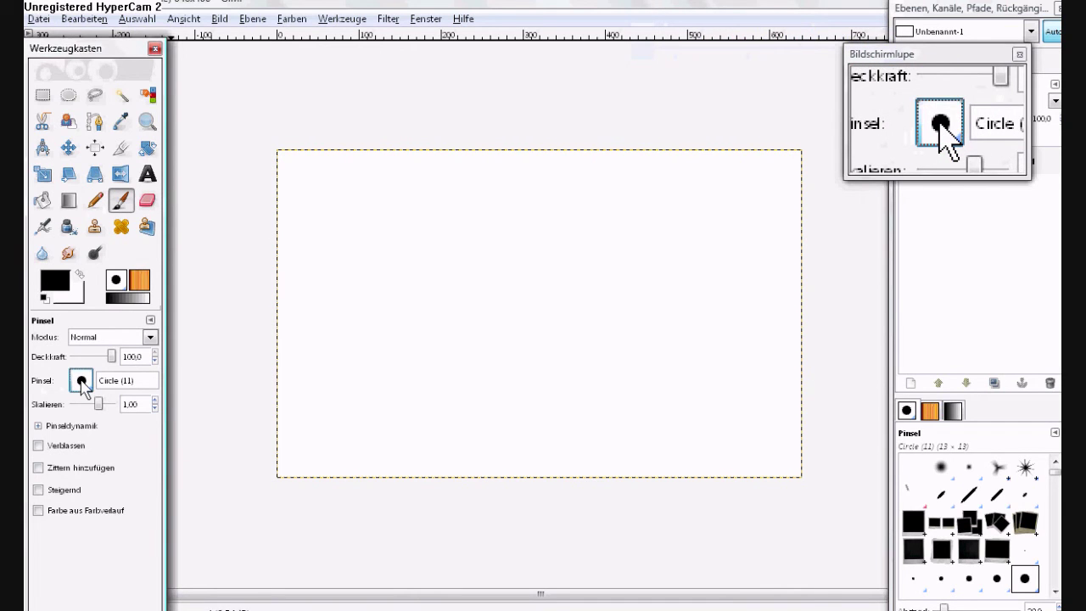
pyautogui.click(88, 384)
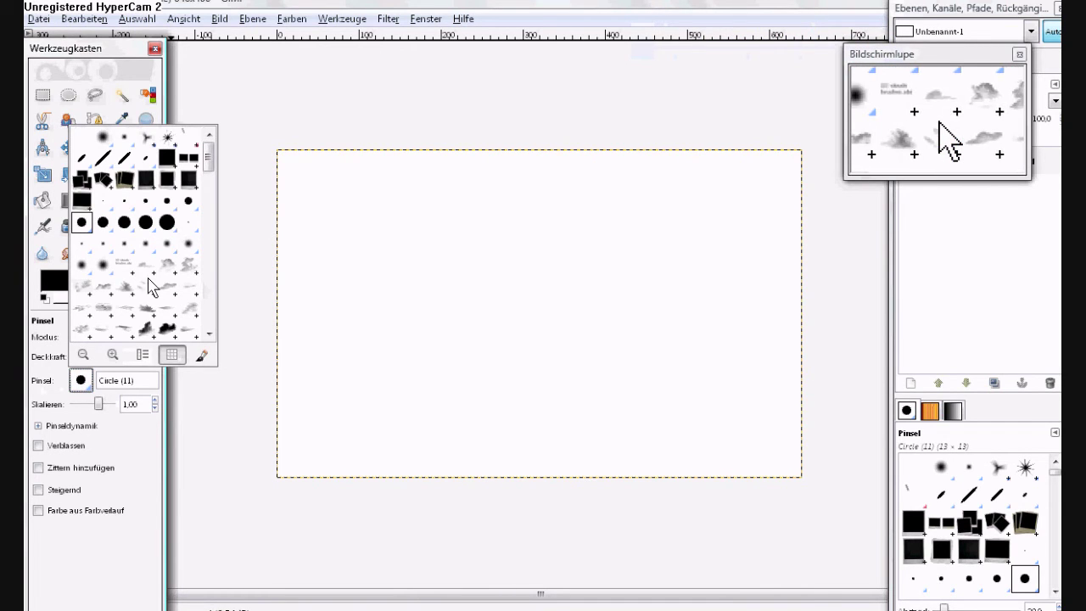
pyautogui.click(188, 272)
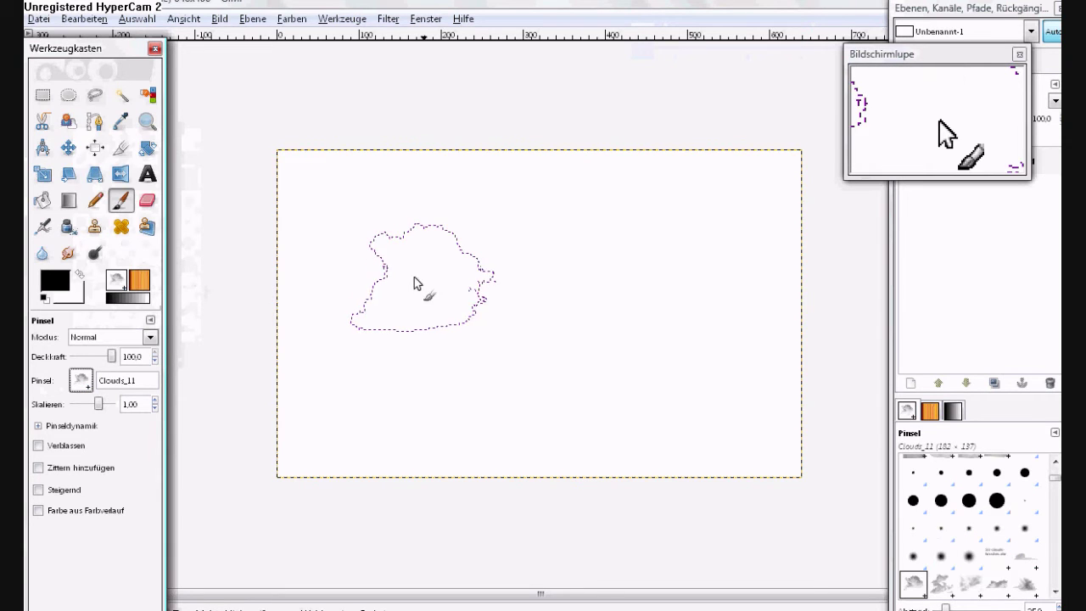
pyautogui.moveTo(99, 403); pyautogui.dragTo(252, 305)
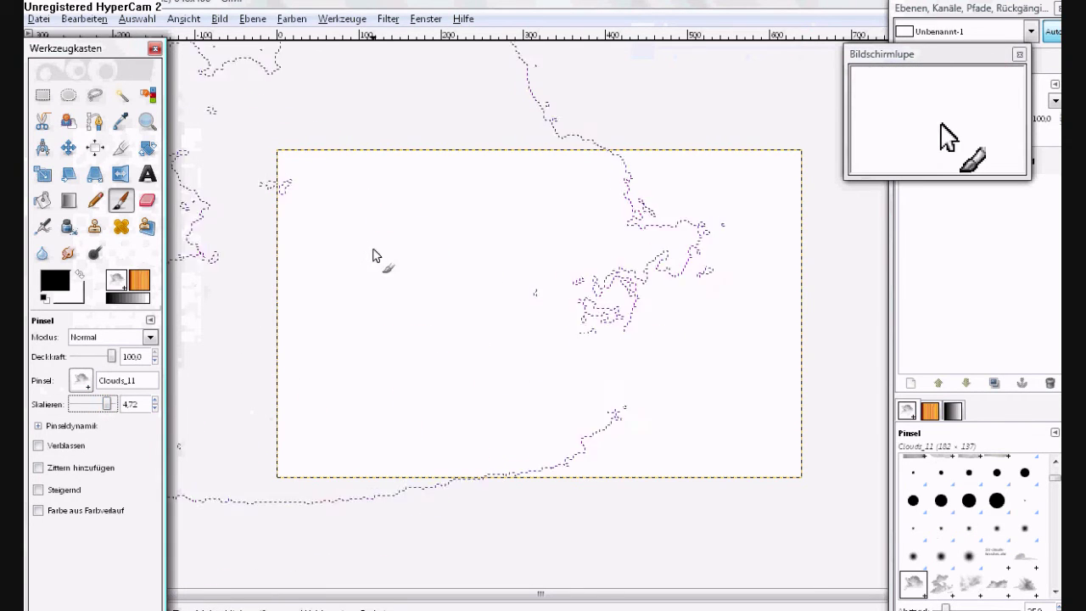
pyautogui.moveTo(107, 403); pyautogui.dragTo(99, 404)
# Step: Stamp grey clouds at the upper left, middle, upper right and right of centre
pyautogui.click(416, 208)
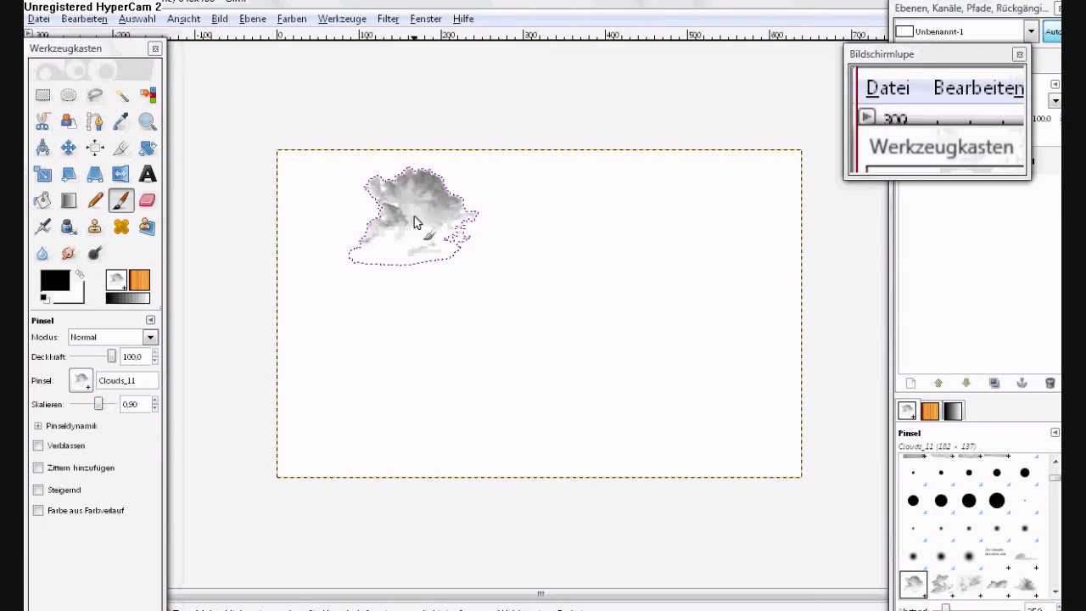
pyautogui.click(537, 269)
pyautogui.click(671, 217)
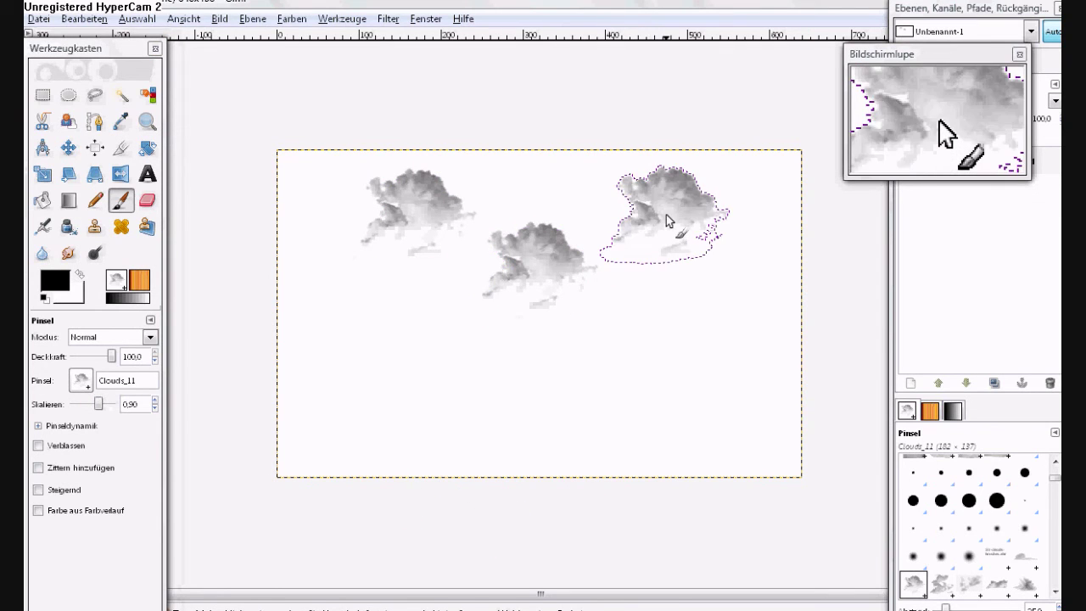
pyautogui.click(644, 314)
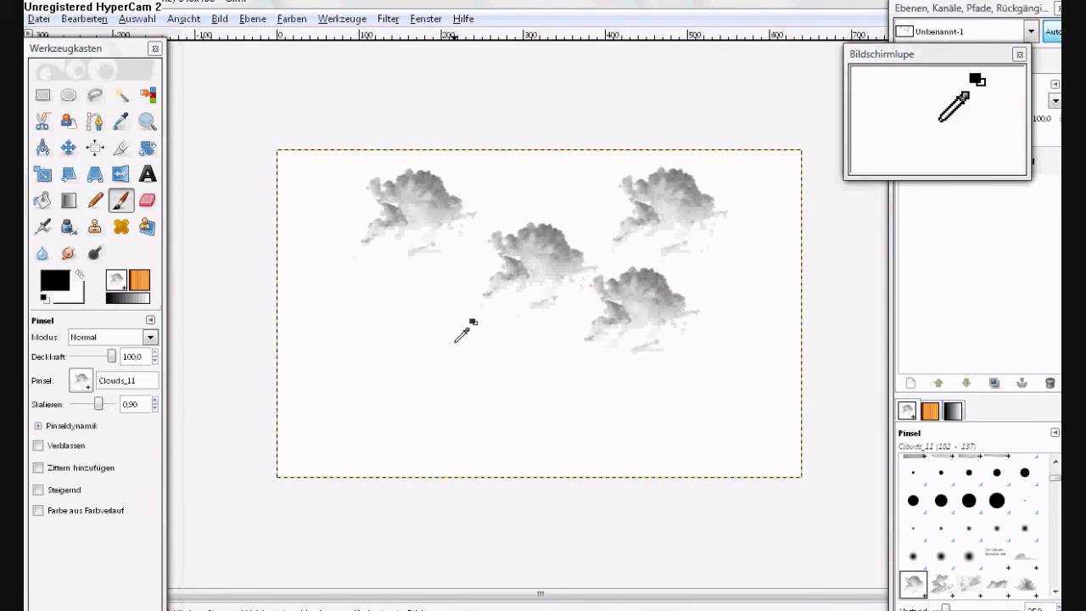
# Step: Undo the grey clouds and make purple the painting colour via the background picker
pyautogui.hotkey('ctrl', 'z')
pyautogui.hotkey('ctrl', 'z')
pyautogui.hotkey('ctrl', 'z')
pyautogui.hotkey('ctrl', 'z')
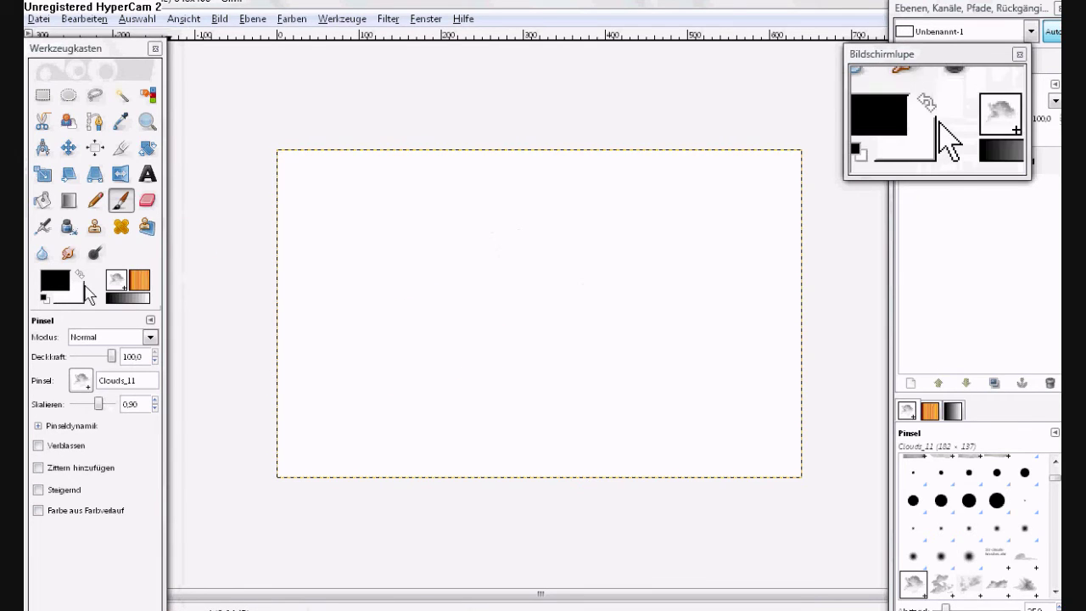
pyautogui.click(82, 286)
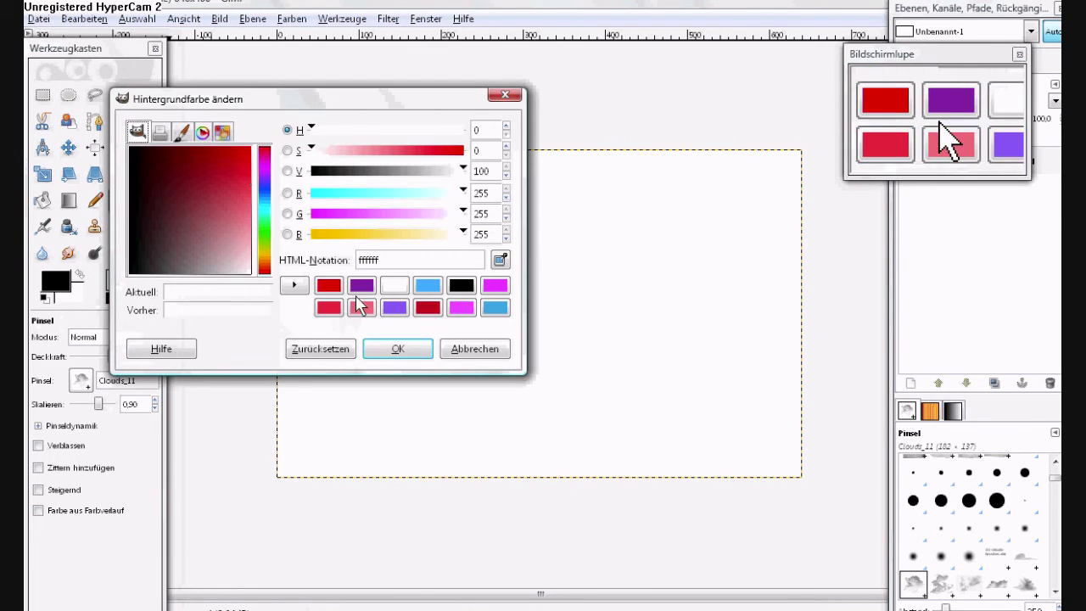
pyautogui.click(360, 287)
pyautogui.click(398, 349)
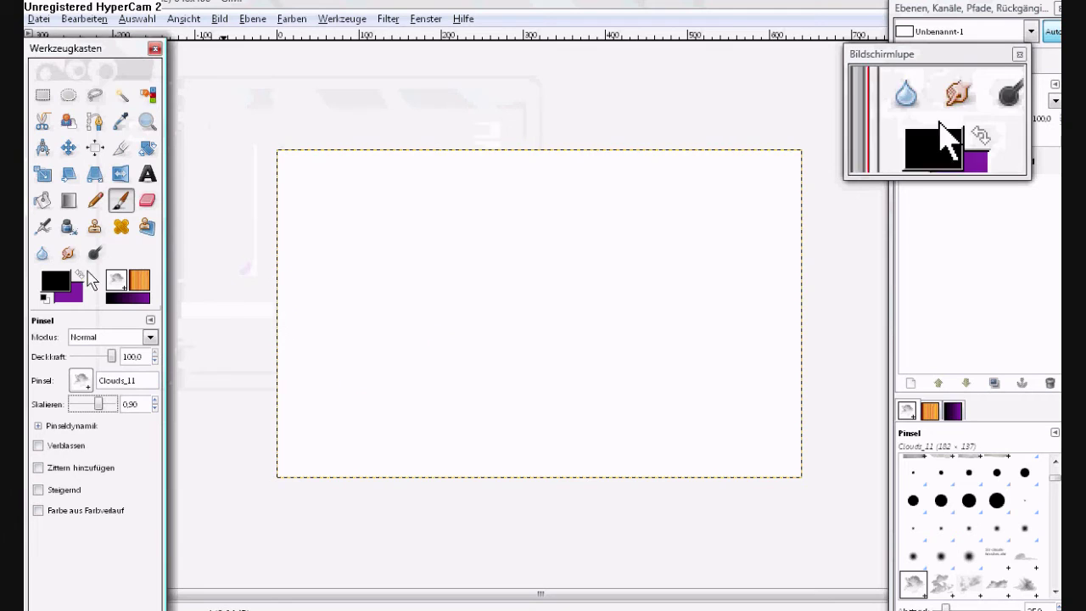
pyautogui.click(79, 275)
# Step: Stamp several purple Clouds_11 clouds, paint a broad purple stroke, then undo it
pyautogui.click(373, 270)
pyautogui.click(642, 231)
pyautogui.click(595, 333)
pyautogui.click(484, 278)
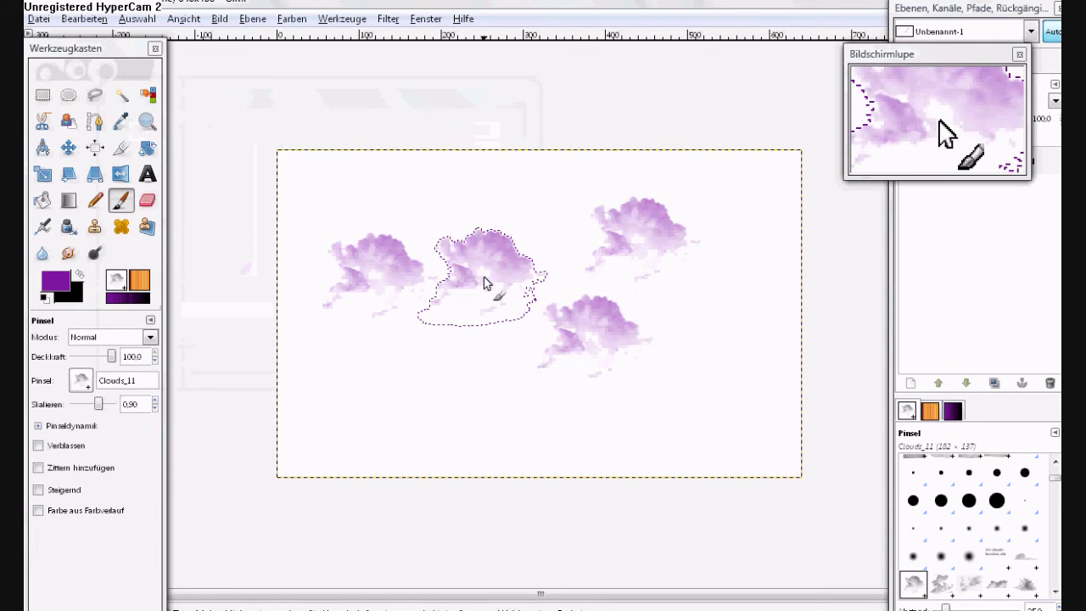
pyautogui.click(749, 368)
pyautogui.click(748, 368)
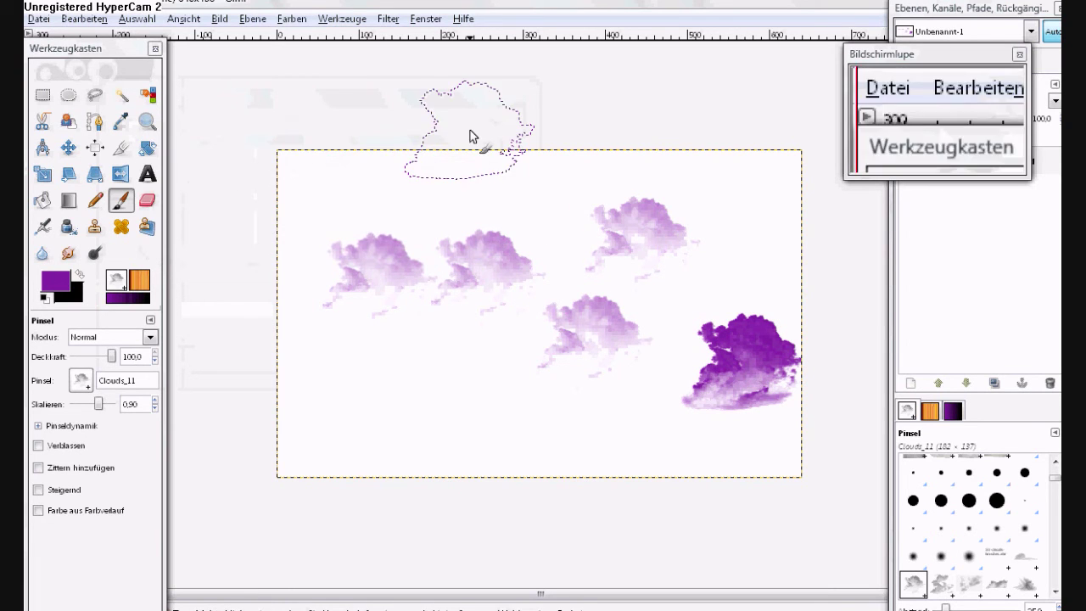
pyautogui.click(488, 381)
pyautogui.moveTo(408, 375)
pyautogui.mouseDown()
pyautogui.moveTo(305, 407)
pyautogui.moveTo(375, 230)
pyautogui.moveTo(473, 582)
pyautogui.moveTo(640, 536)
pyautogui.moveTo(623, 322)
pyautogui.moveTo(662, 223)
pyautogui.moveTo(777, 213)
pyautogui.moveTo(739, 455)
pyautogui.mouseUp()
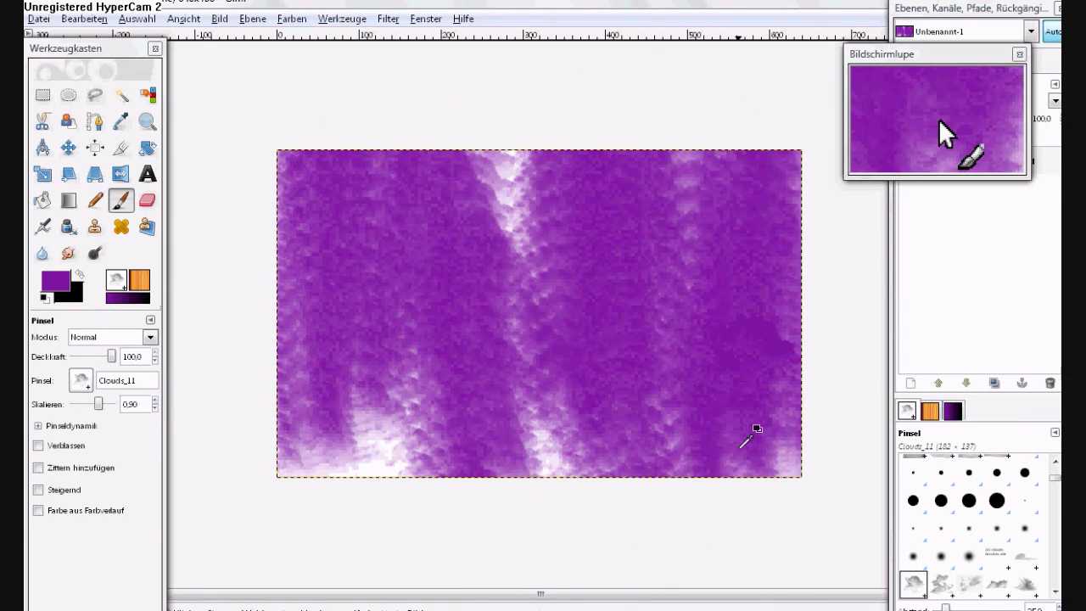
pyautogui.hotkey('ctrl', 'z')
pyautogui.hotkey('ctrl', 'z')
pyautogui.hotkey('ctrl', 'z')
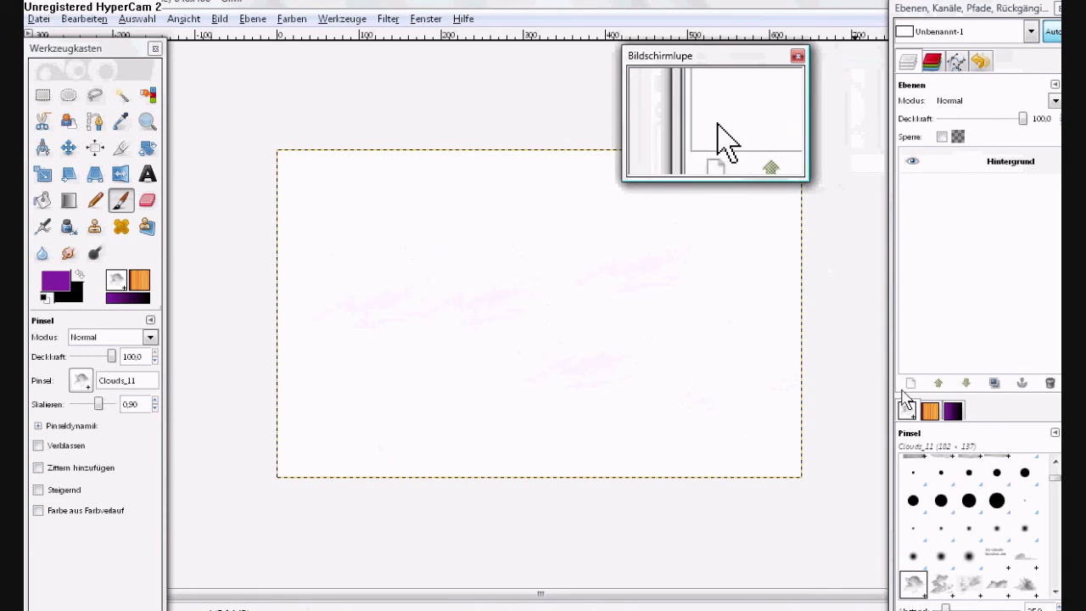
# Step: Browse the brush list and select the chaoticgraphics-Polaroid#3 brush
pyautogui.scroll(-2, 1055, 491)
pyautogui.scroll(-2, 1057, 493)
pyautogui.scroll(-2, 1059, 496)
pyautogui.scroll(2, 1058, 494)
pyautogui.scroll(2, 1057, 493)
pyautogui.scroll(2, 1056, 492)
pyautogui.scroll(2, 1055, 490)
pyautogui.scroll(-2, 1056, 491)
pyautogui.scroll(-2, 1056, 492)
pyautogui.scroll(-2, 1055, 494)
pyautogui.scroll(-2, 1043, 501)
pyautogui.scroll(2, 1044, 492)
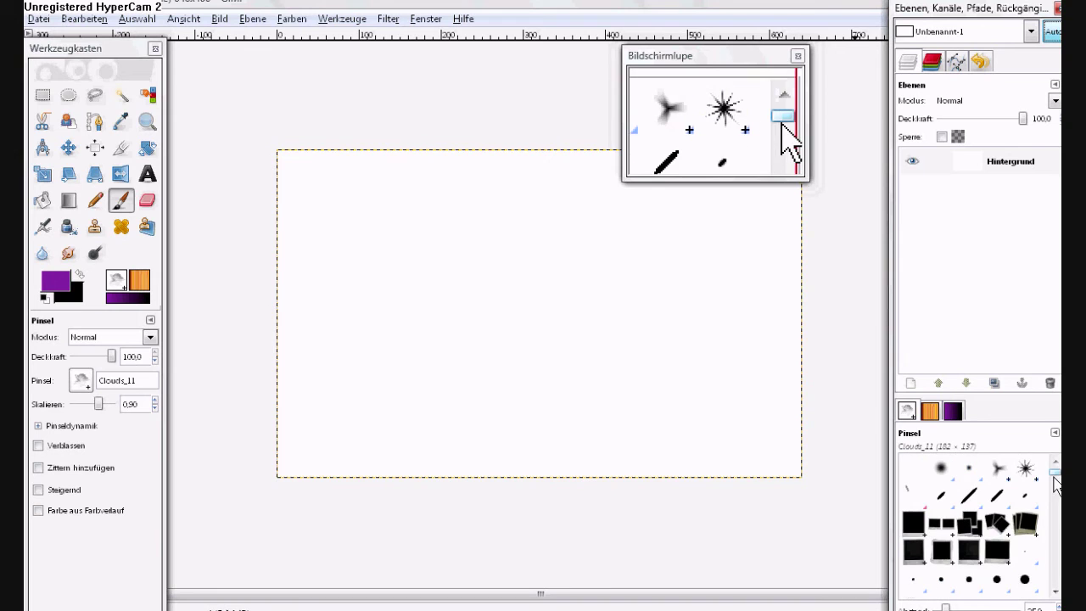
pyautogui.click(999, 524)
# Step: Set the brush scale to 3.50, switch to black, and stamp the polaroid stack centrally
pyautogui.moveTo(99, 404)
pyautogui.mouseDown()
pyautogui.moveTo(136, 402)
pyautogui.moveTo(105, 404)
pyautogui.mouseUp()
pyautogui.click(79, 274)
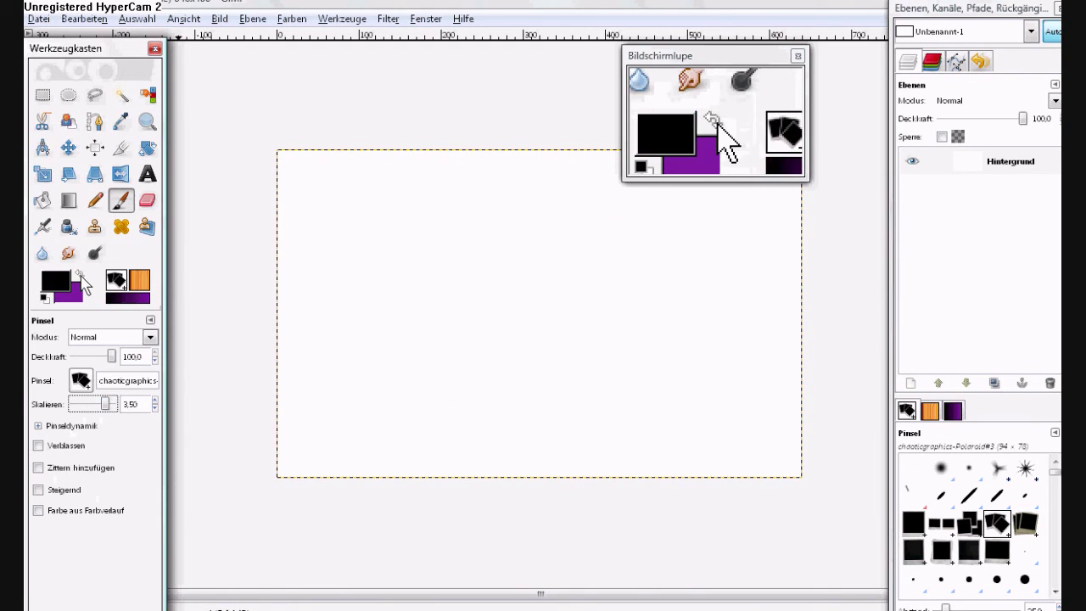
pyautogui.click(561, 303)
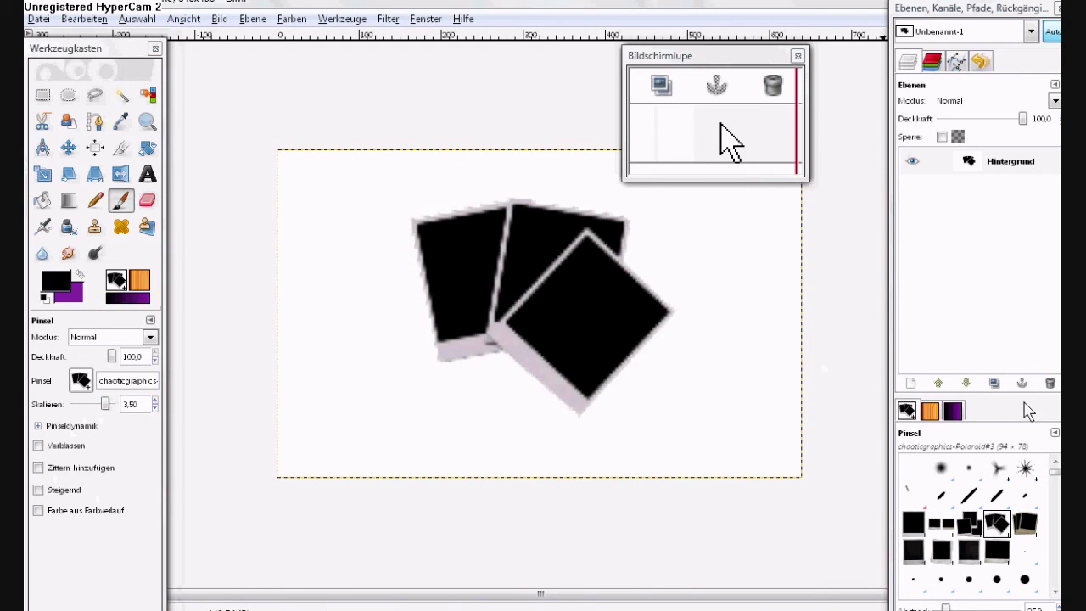
# Step: Add a transparent 'Neue Ebene' layer and select the Clouds_12 brush at 10.00 scale
pyautogui.click(910, 383)
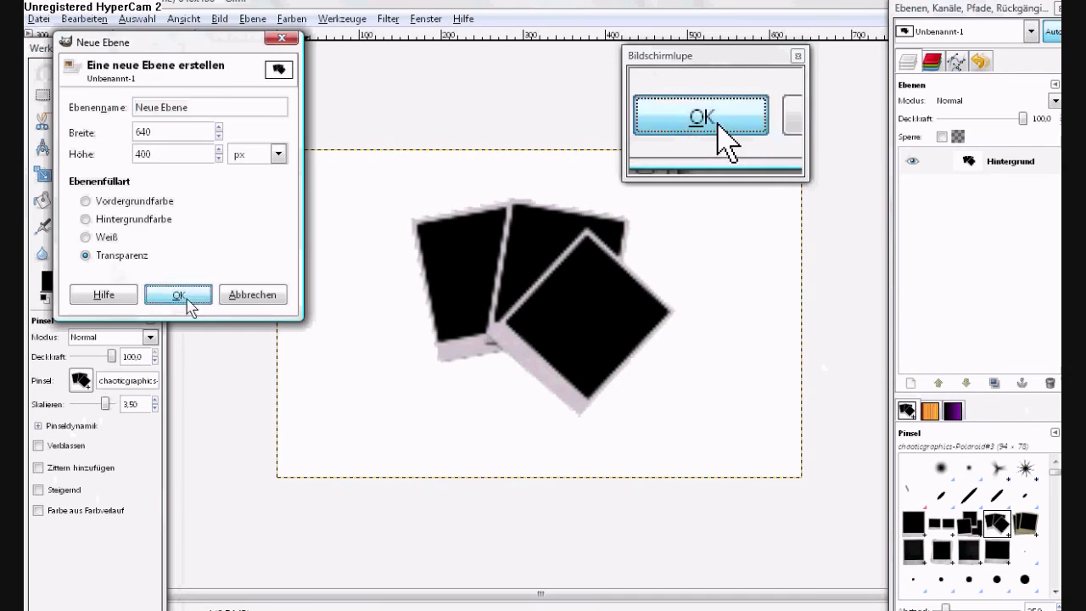
pyautogui.click(173, 291)
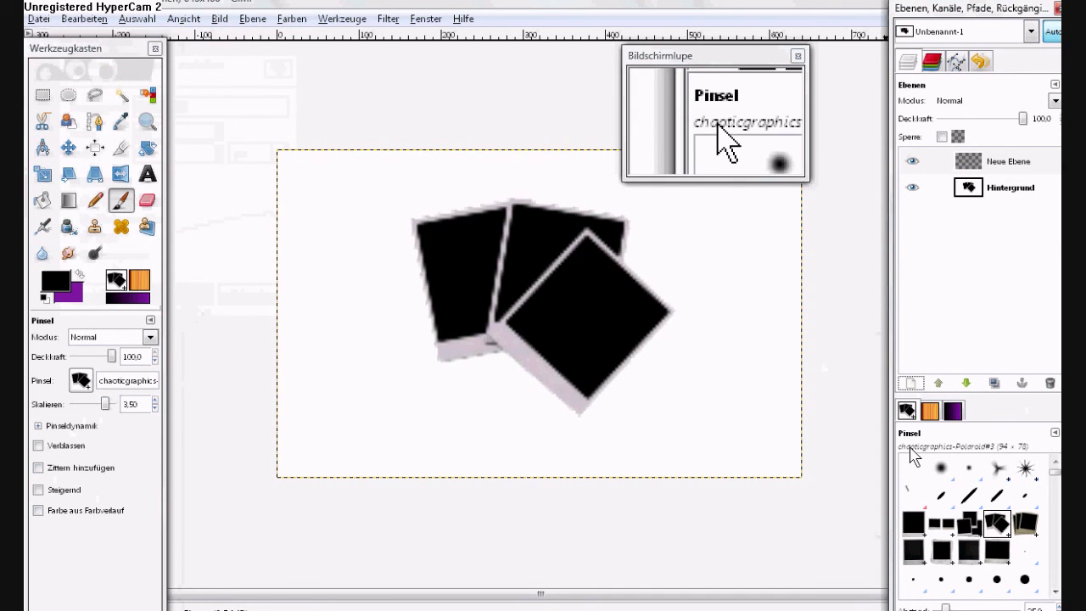
pyautogui.scroll(-3, 1055, 496)
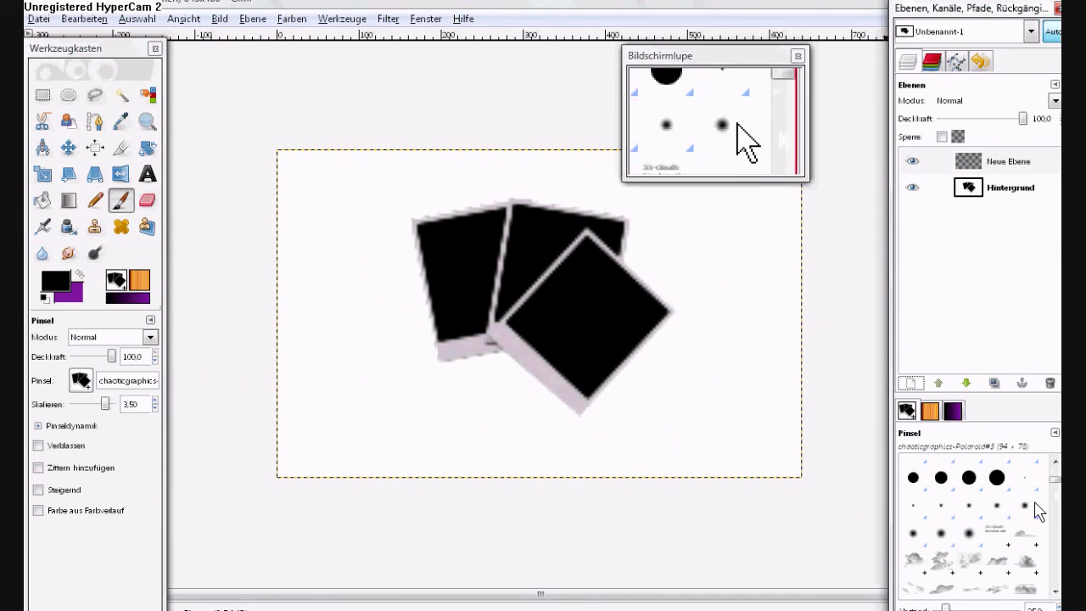
pyautogui.click(939, 561)
pyautogui.moveTo(112, 406); pyautogui.dragTo(123, 404)
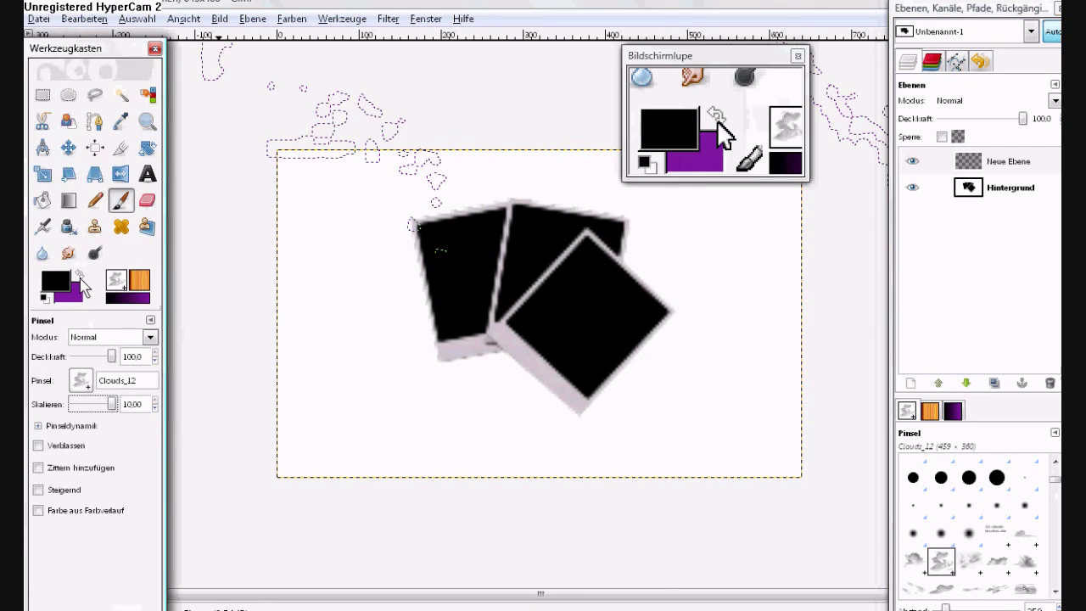
# Step: Paint purple Clouds_12 dabs at 1.05 scale left and right of the polaroids, then set the layer opacity to 70
pyautogui.click(80, 275)
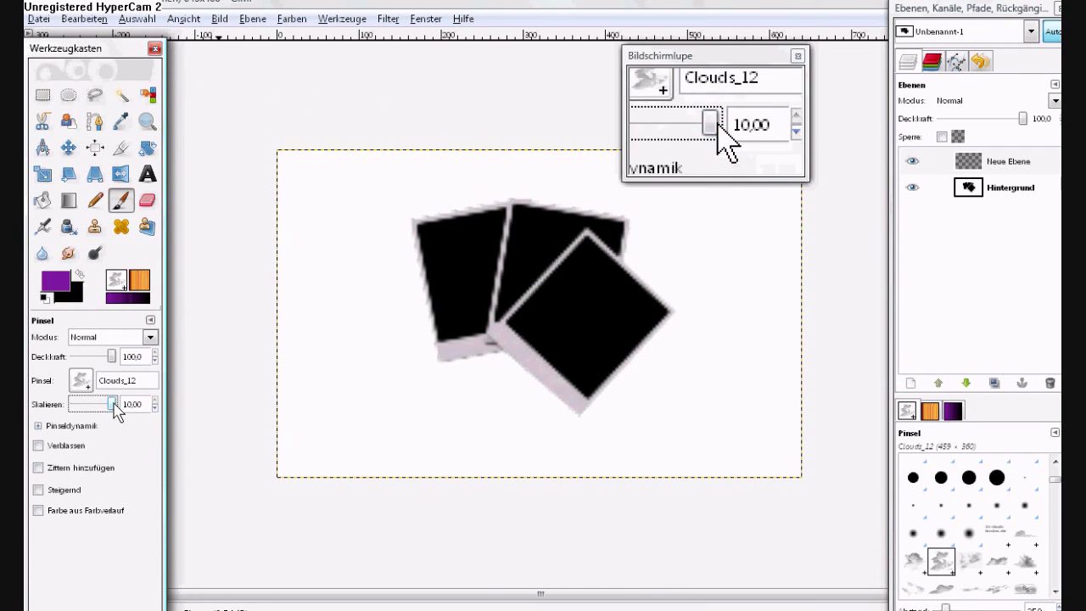
pyautogui.moveTo(100, 407); pyautogui.dragTo(99, 405)
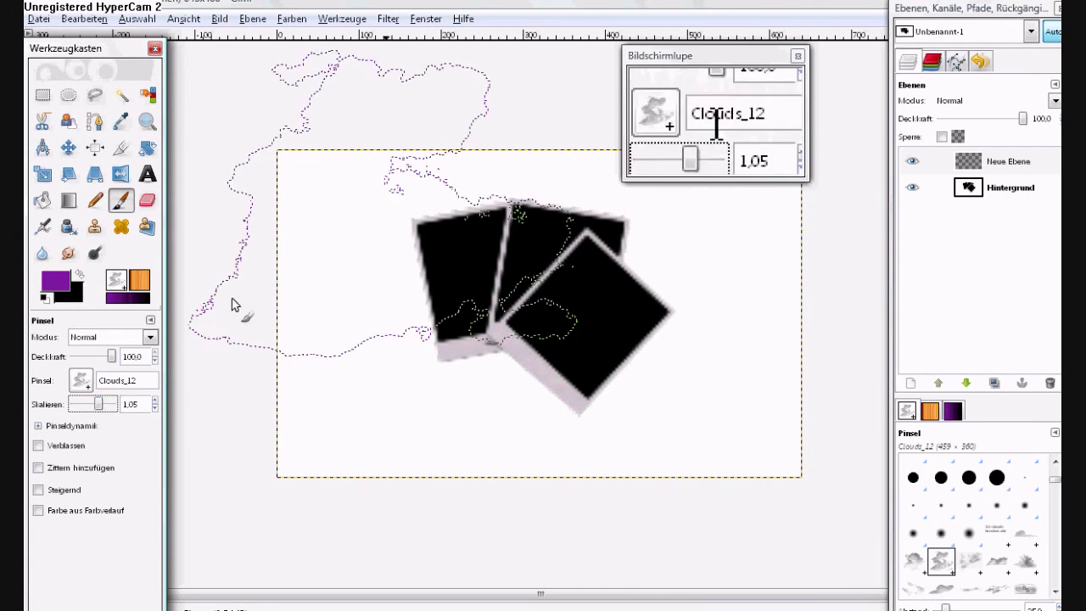
pyautogui.click(346, 276)
pyautogui.click(719, 265)
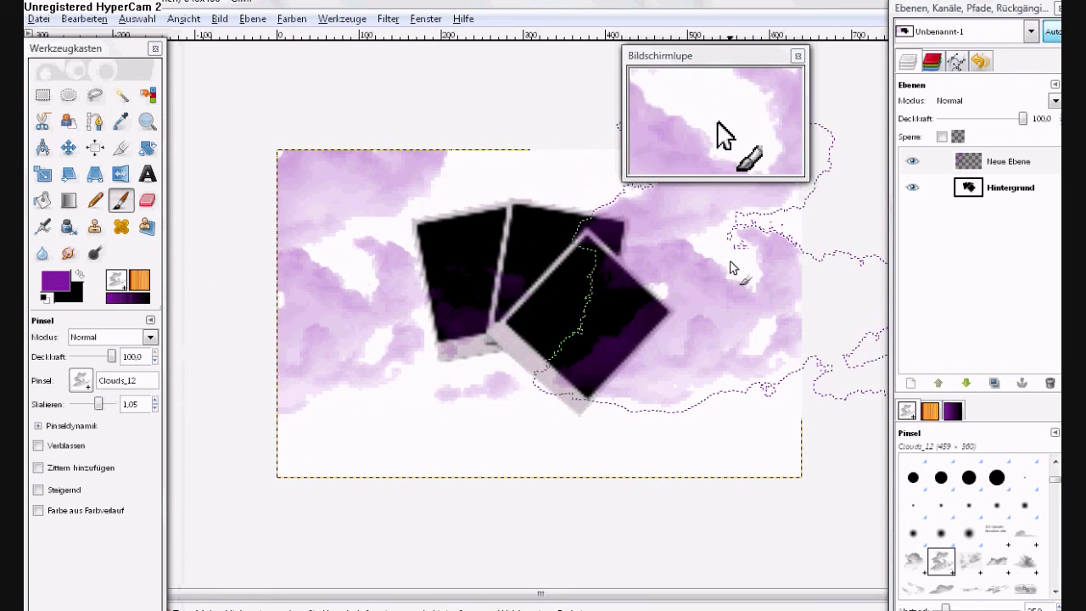
pyautogui.moveTo(1010, 118)
pyautogui.mouseDown()
pyautogui.moveTo(979, 123)
pyautogui.moveTo(998, 127)
pyautogui.mouseUp()
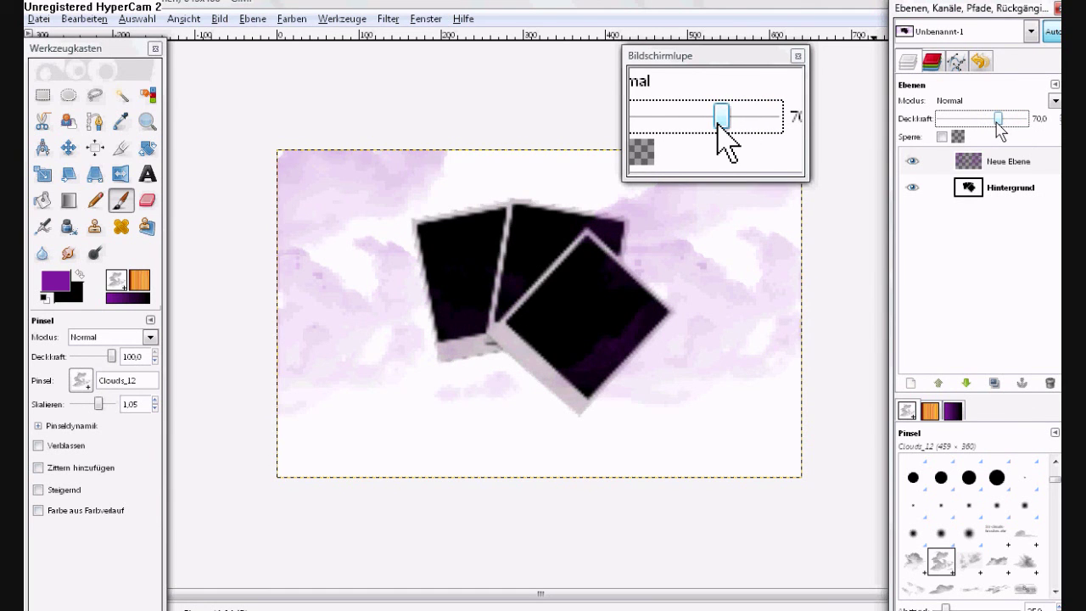
# Step: Stamp the Polaroid#3 brush at 4.72 scale over the canvas centre
pyautogui.click(84, 382)
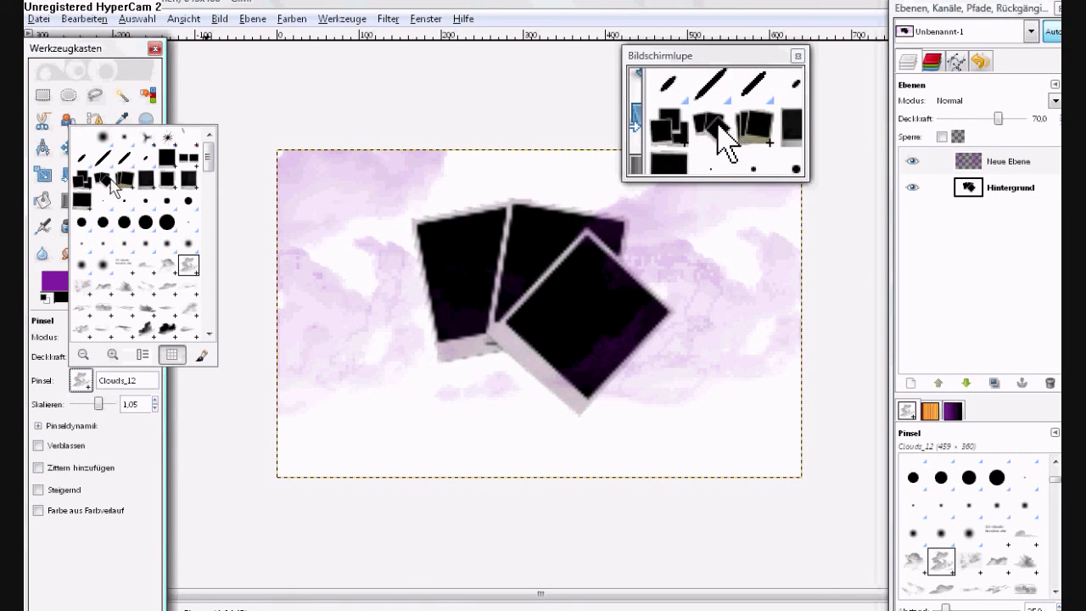
pyautogui.click(111, 181)
pyautogui.moveTo(98, 404); pyautogui.dragTo(104, 406)
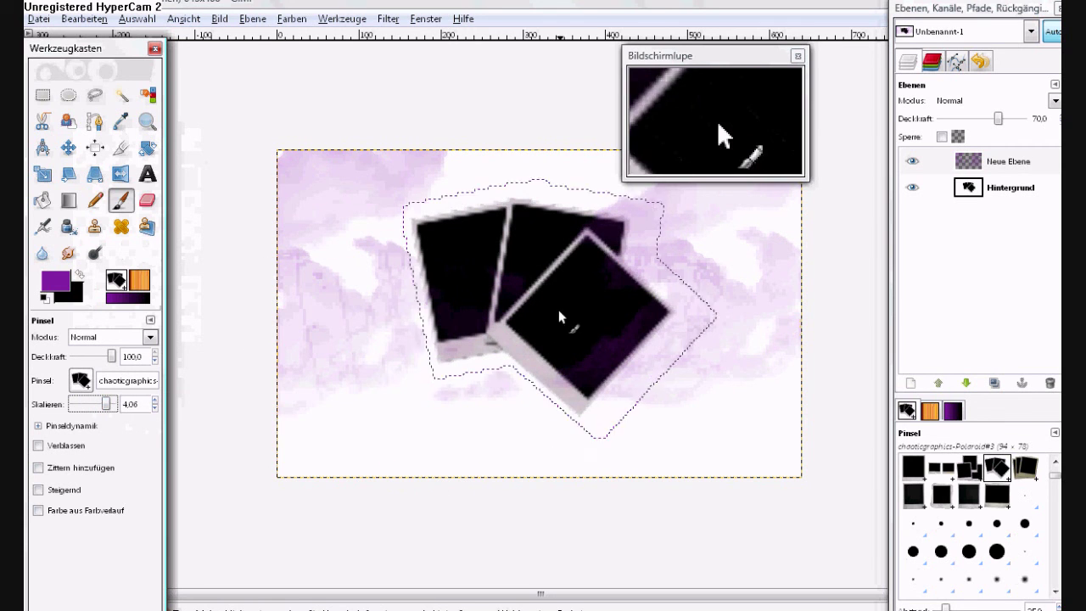
pyautogui.moveTo(106, 406); pyautogui.dragTo(107, 412)
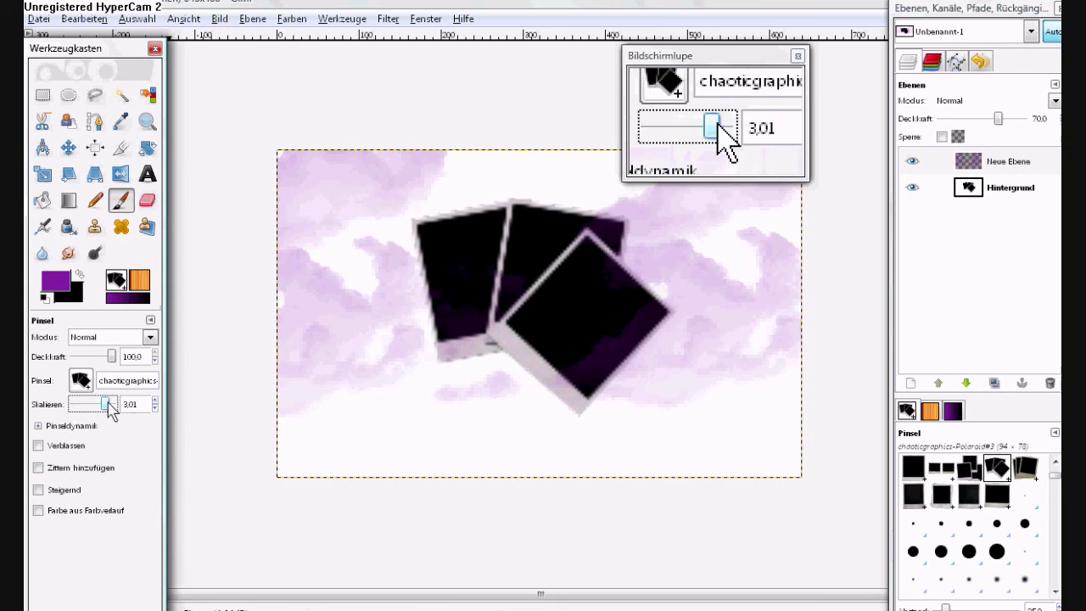
pyautogui.moveTo(124, 410); pyautogui.dragTo(128, 411)
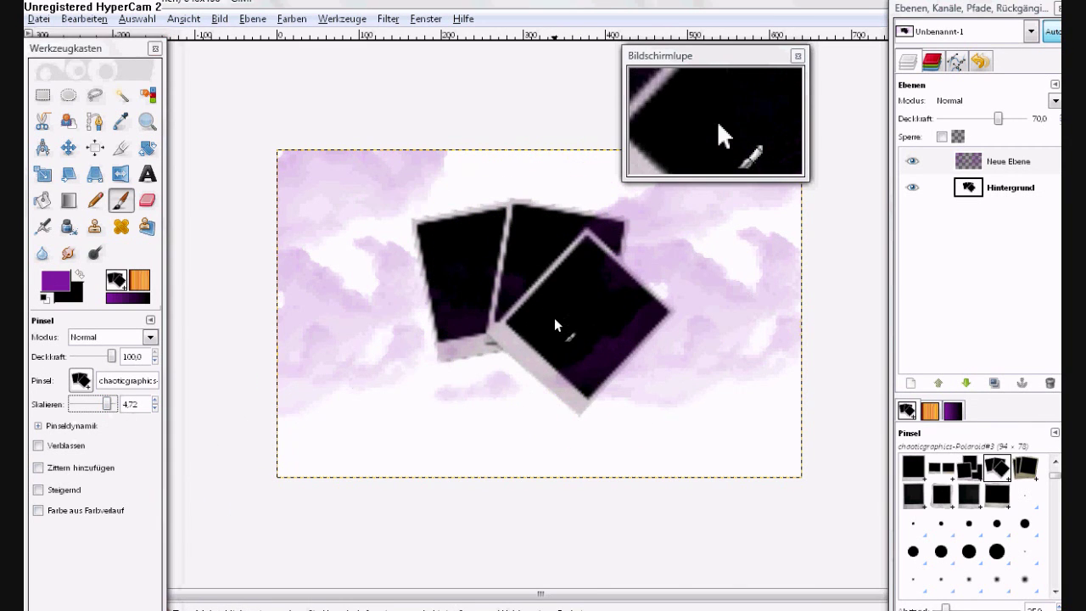
pyautogui.click(553, 317)
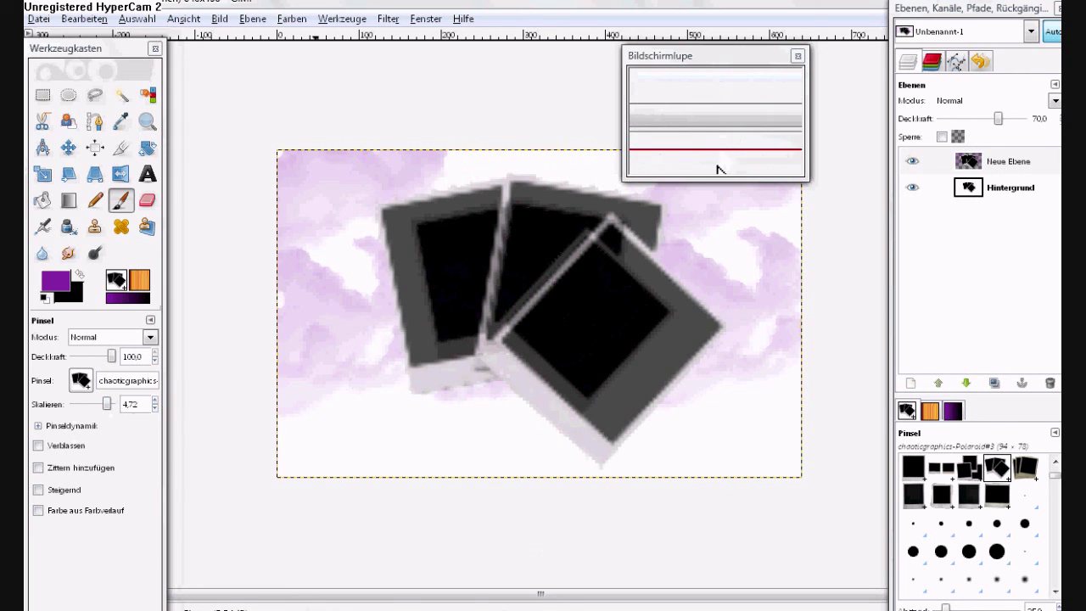